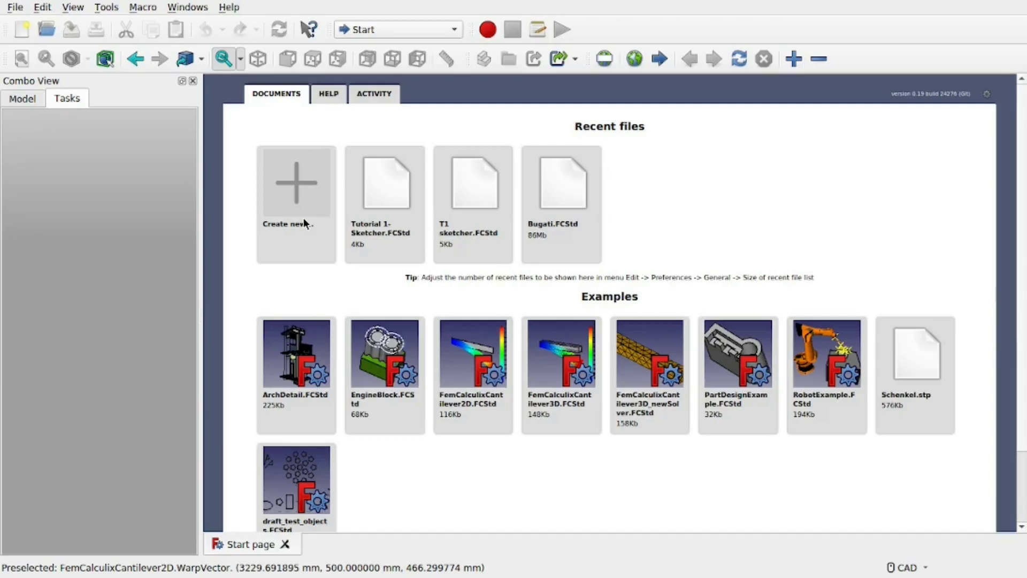
# Create a new document and switch to the Part Design workbench.
pyautogui.click(310, 194)
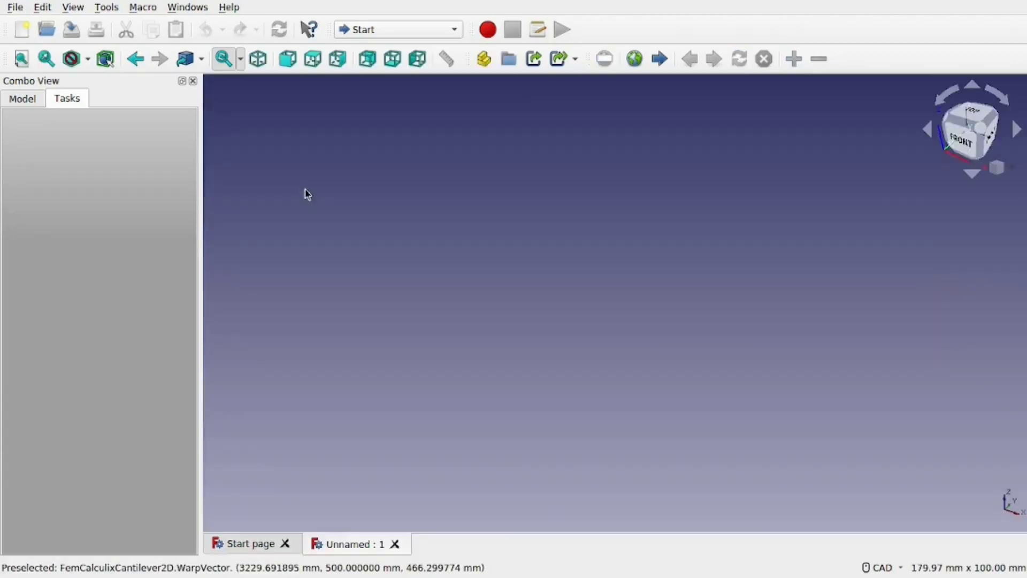
pyautogui.click(403, 32)
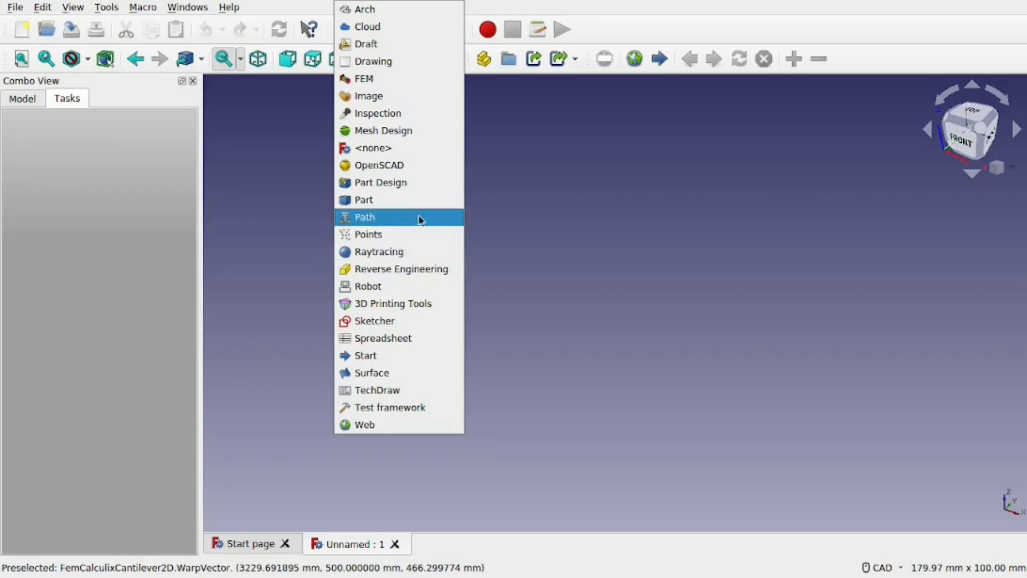
pyautogui.click(423, 189)
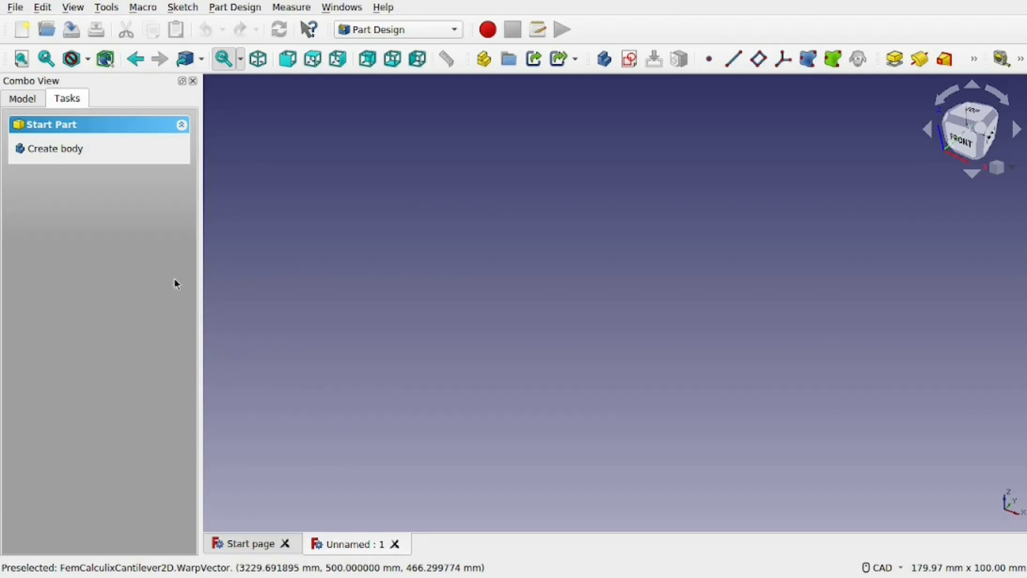
pyautogui.click(21, 99)
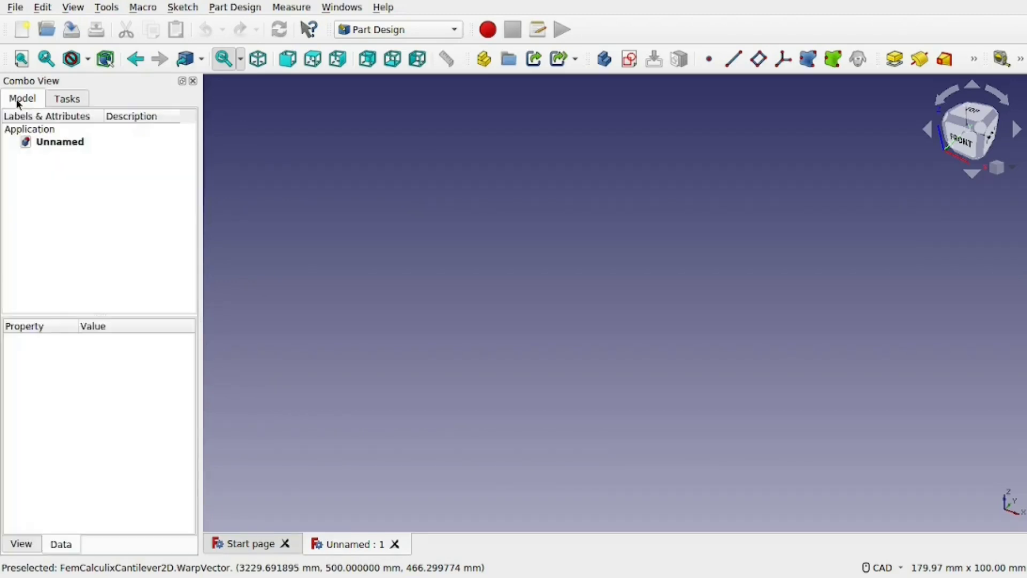
pyautogui.click(72, 101)
pyautogui.click(21, 98)
pyautogui.click(66, 98)
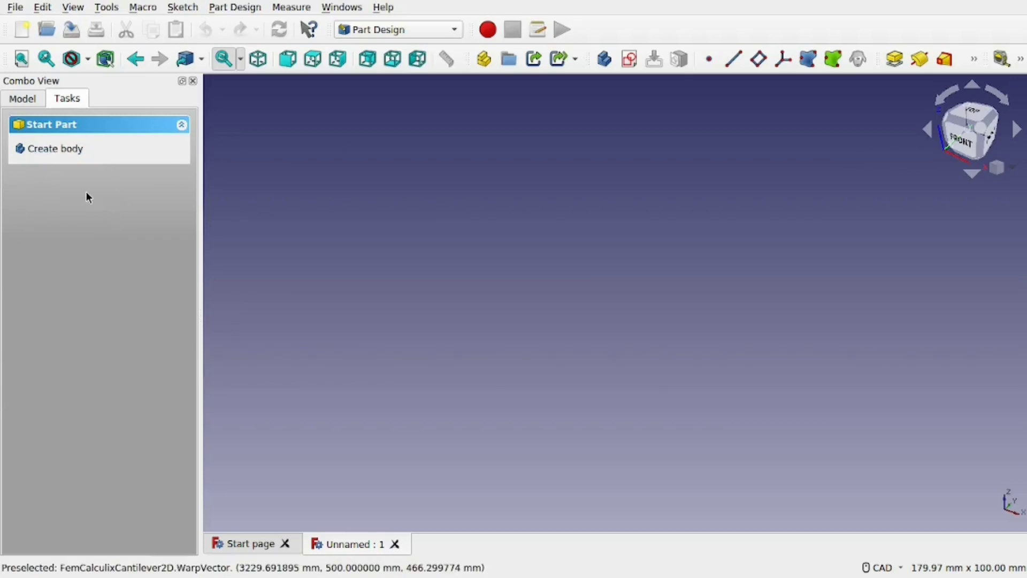
# Create a body and start a new sketch in it on the XZ plane.
pyautogui.click(72, 155)
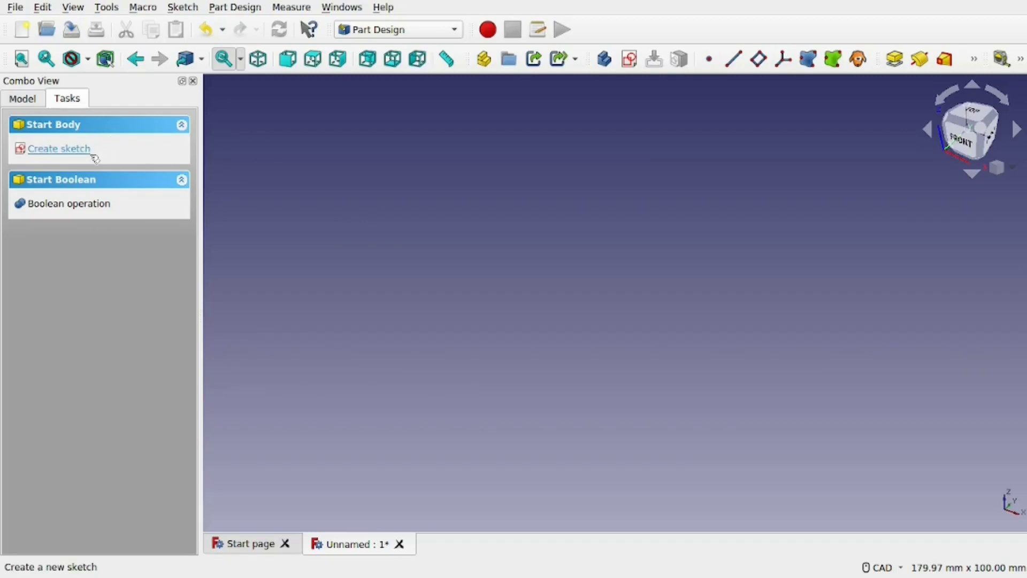
pyautogui.click(75, 148)
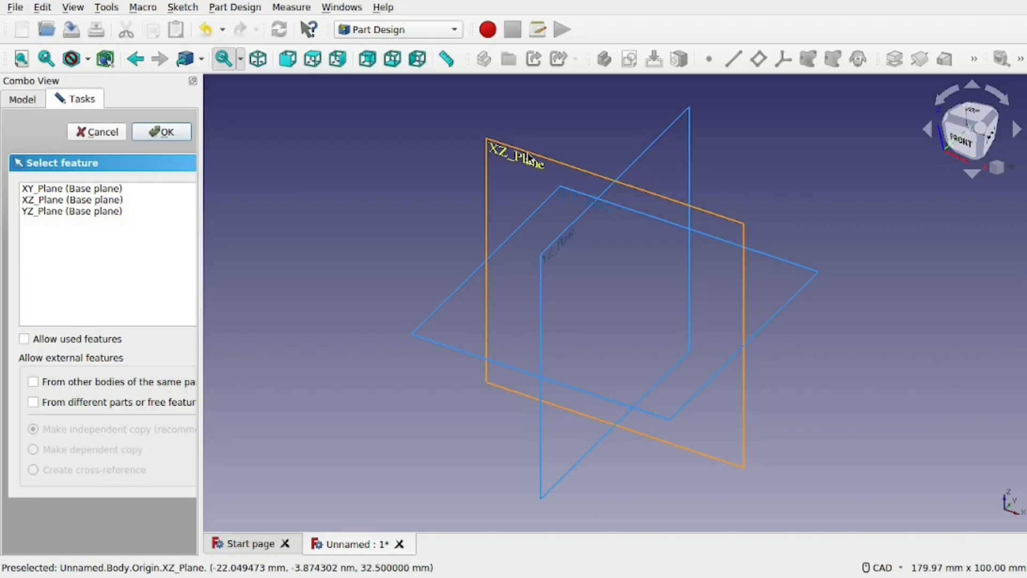
pyautogui.click(102, 201)
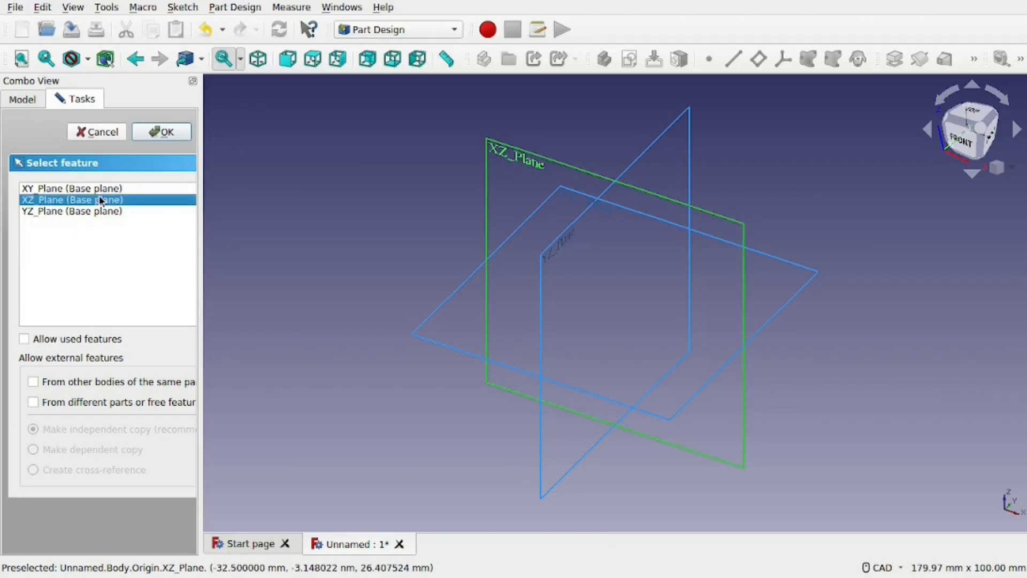
pyautogui.click(181, 129)
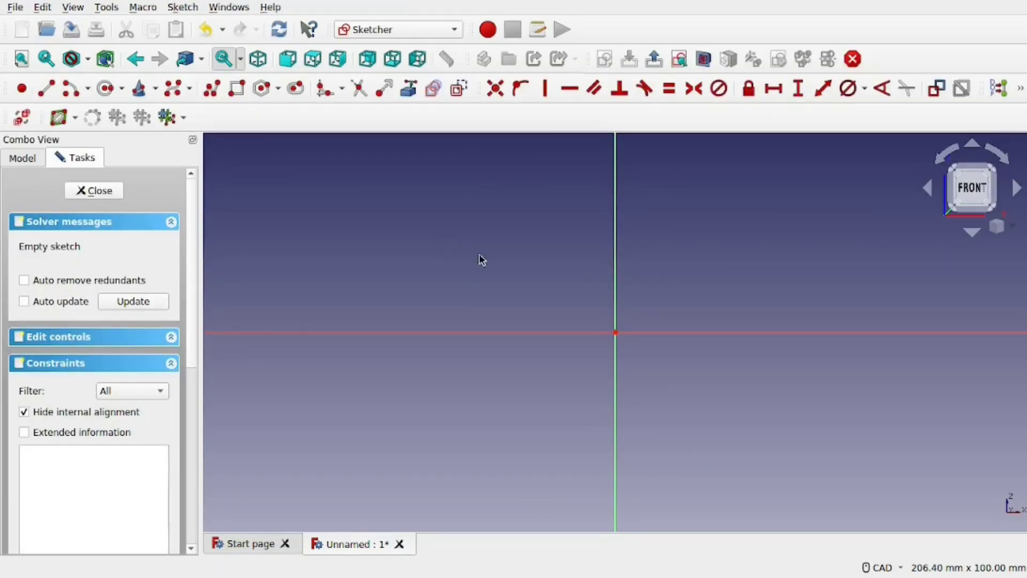
# Sketch a rectangle about 82 mm wide and 36 mm high with its lower-left corner on the origin.
pyautogui.moveTo(602, 310); pyautogui.dragTo(434, 369, button='middle')
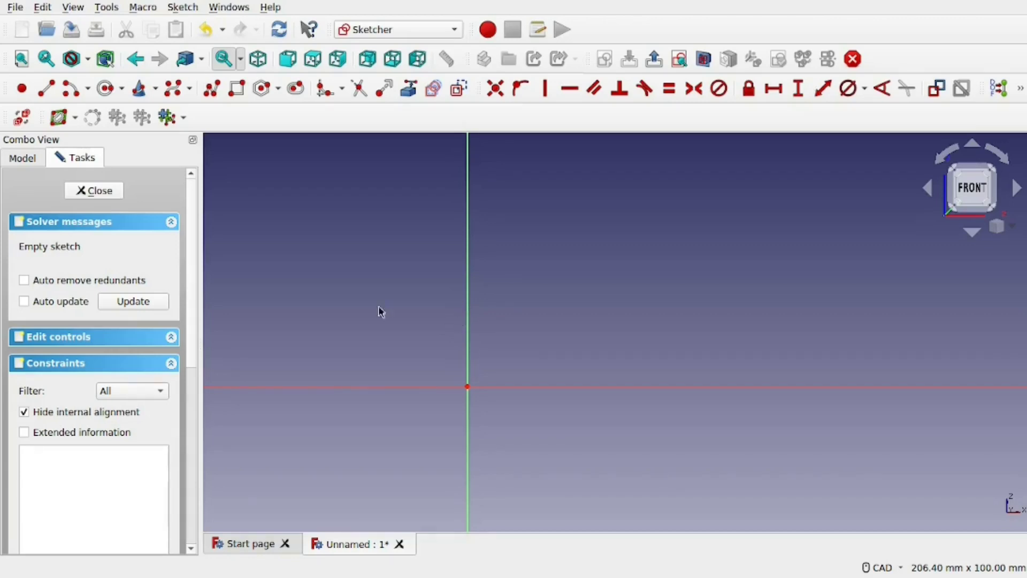
pyautogui.click(236, 91)
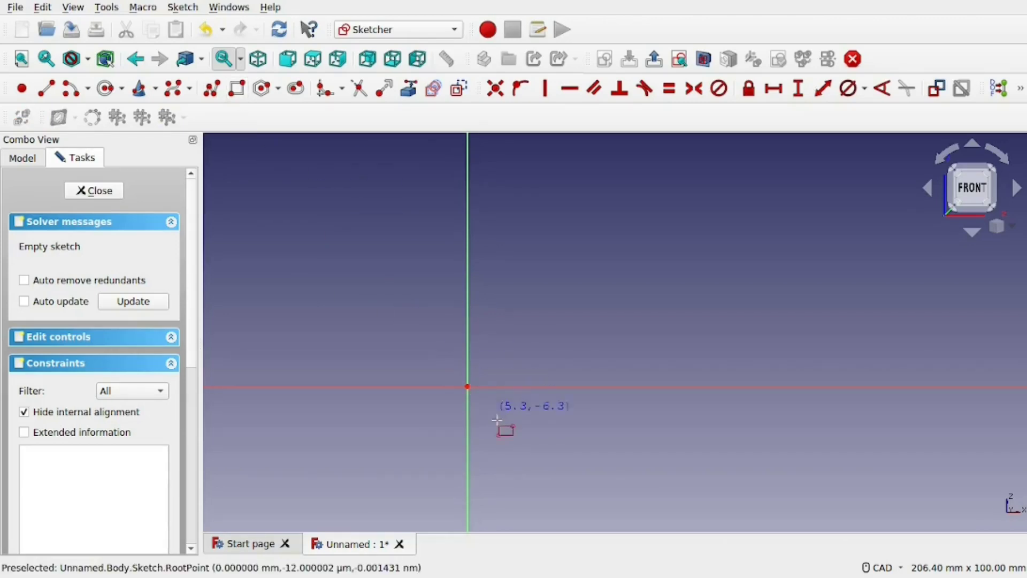
pyautogui.click(467, 385)
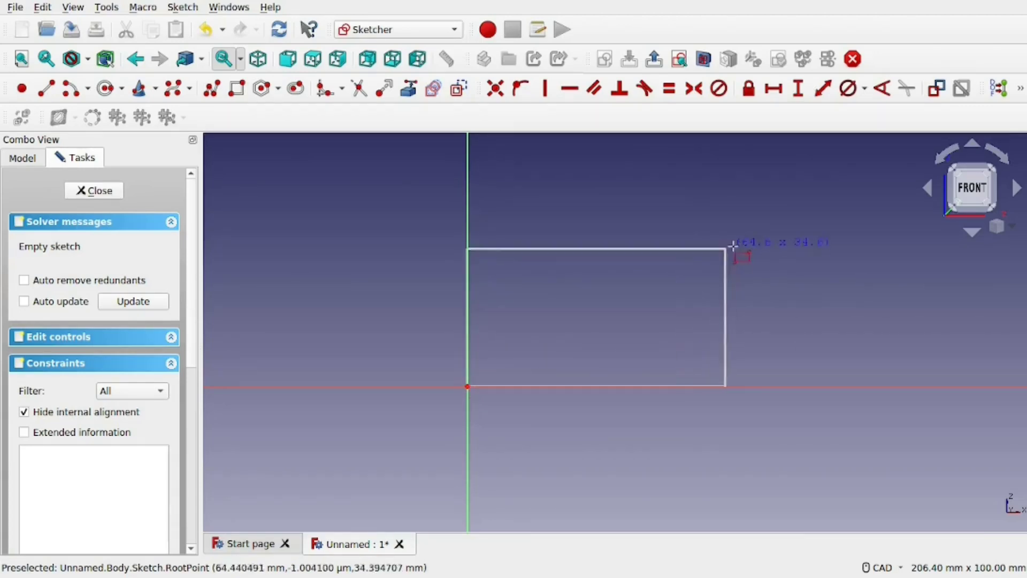
pyautogui.click(794, 241)
# Constrain the rectangle to a horizontal length of 80 mm and a vertical height of 20 mm.
pyautogui.moveTo(717, 305)
pyautogui.mouseDown(button='middle')
pyautogui.moveTo(706, 328)
pyautogui.moveTo(631, 346)
pyautogui.mouseUp(button='middle')
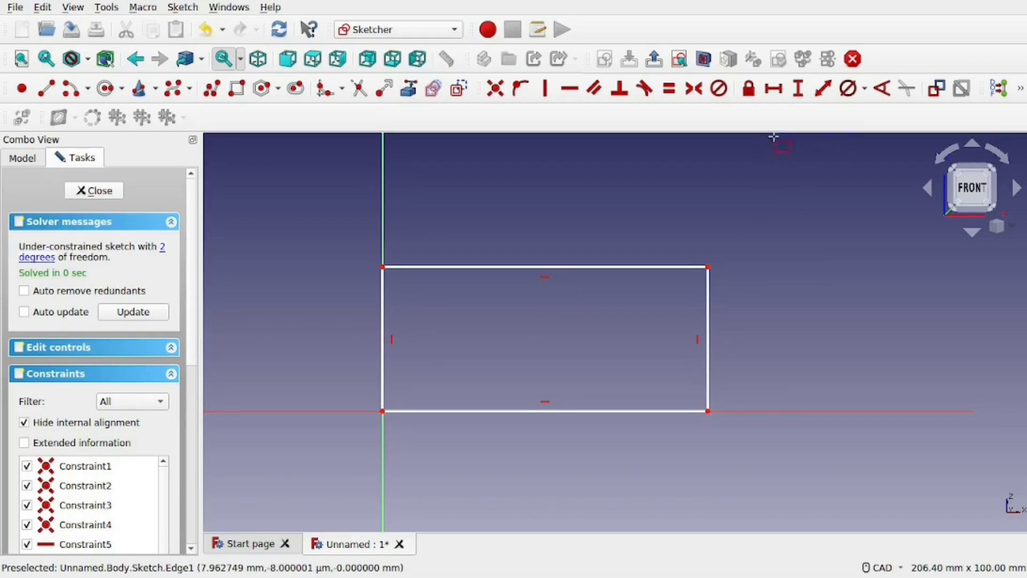
pyautogui.click(779, 92)
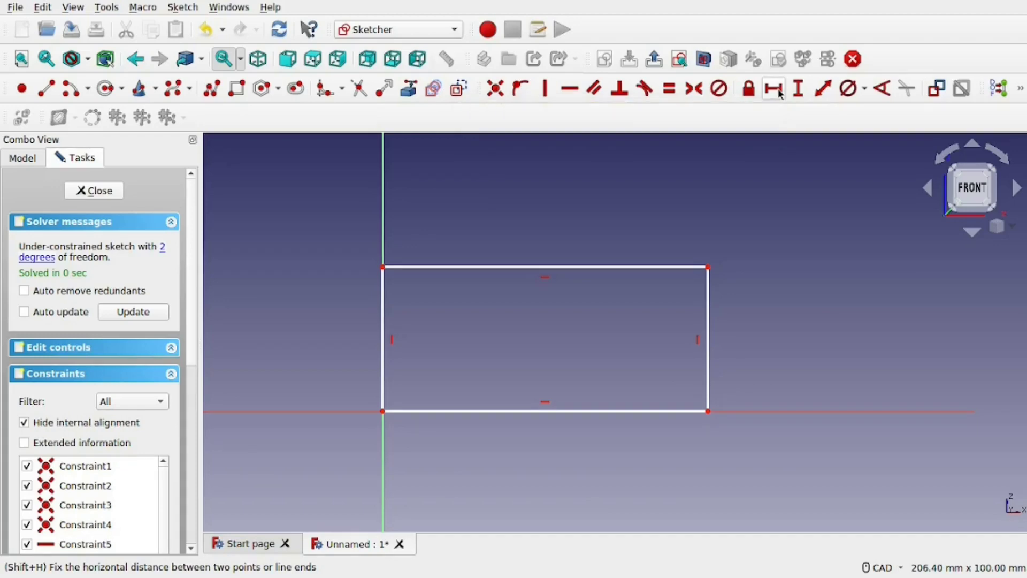
pyautogui.click(650, 267)
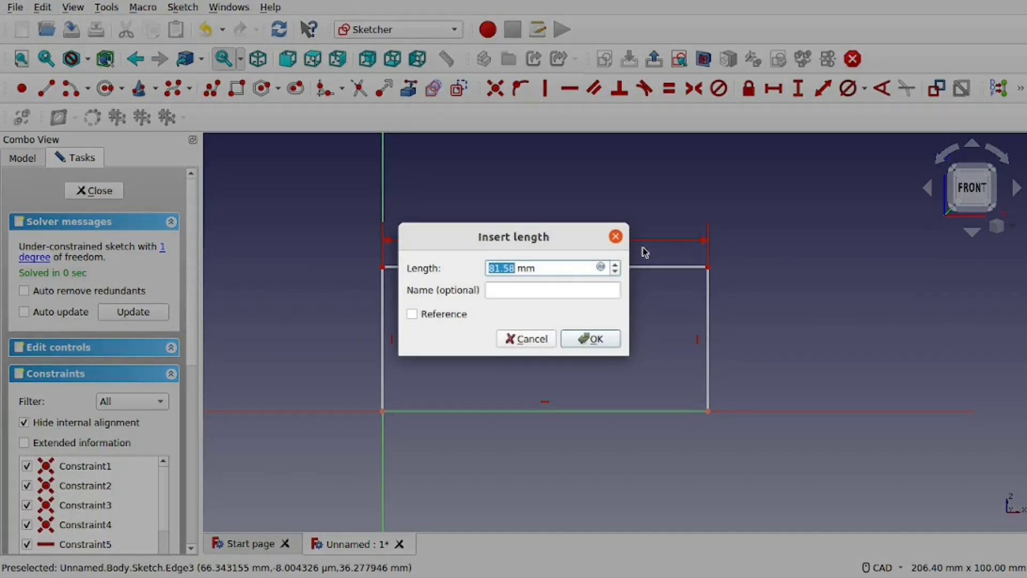
pyautogui.write('80')
pyautogui.press('Return')
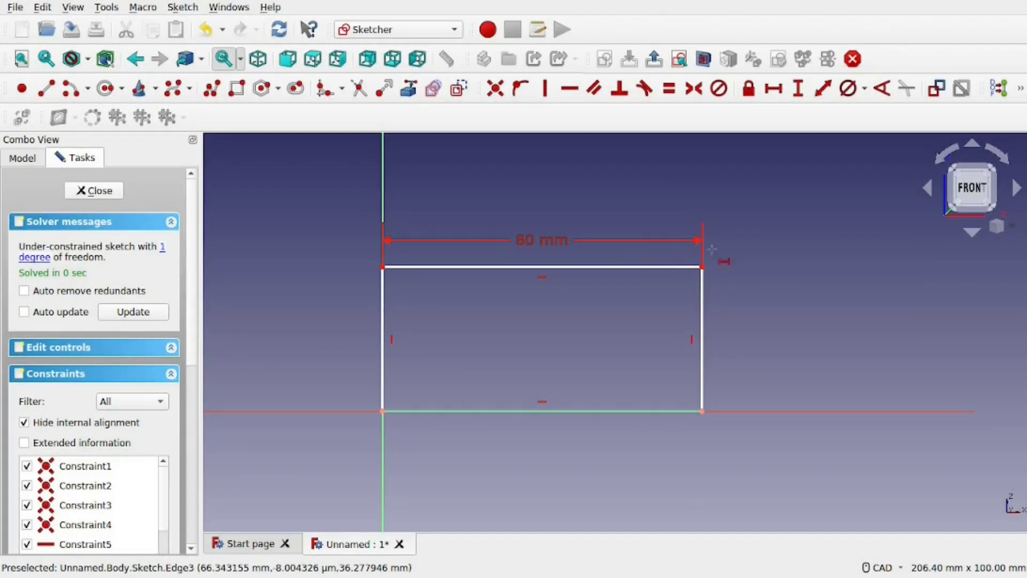
pyautogui.click(798, 88)
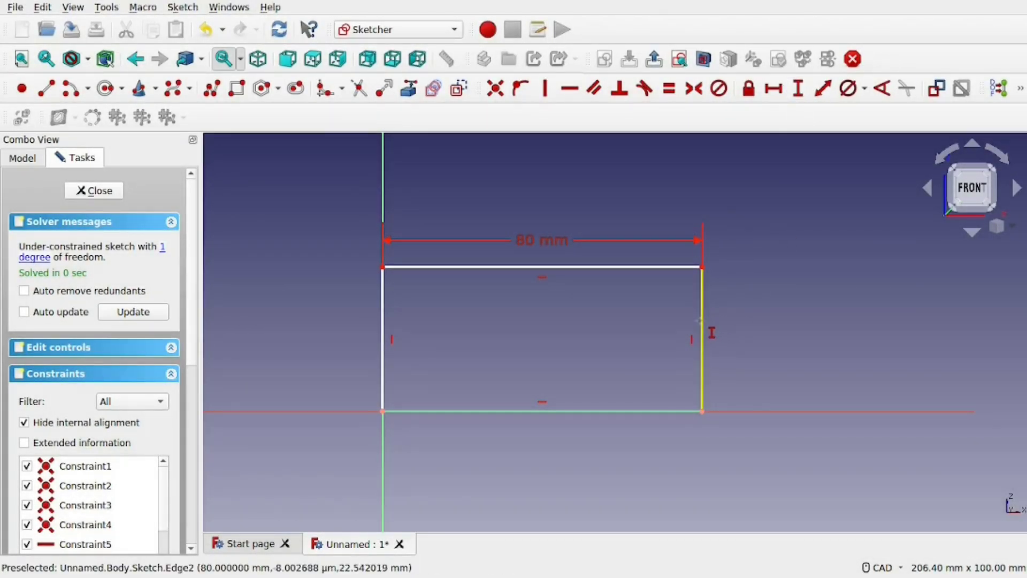
pyautogui.click(700, 321)
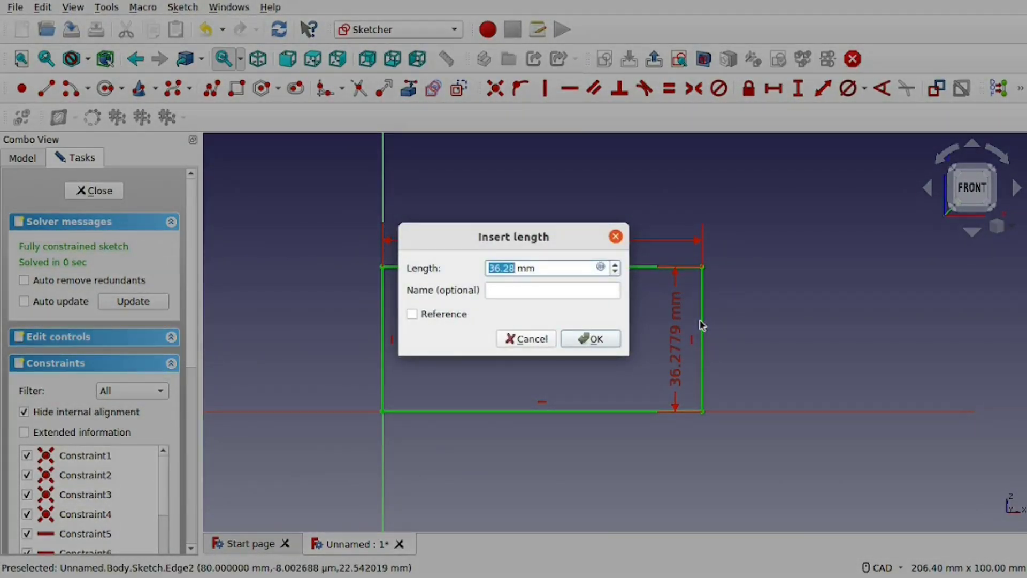
pyautogui.write('20')
pyautogui.press('Return')
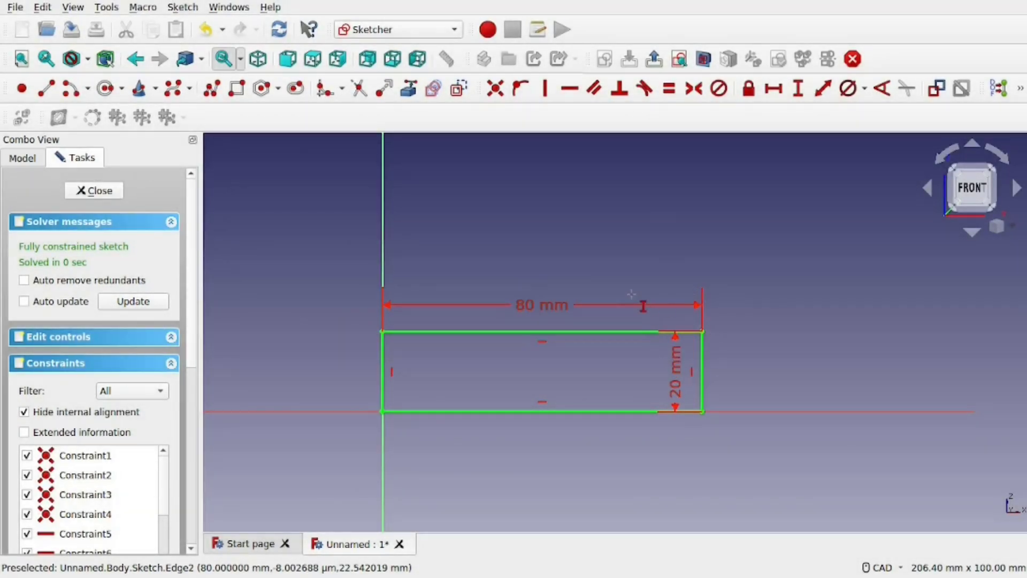
pyautogui.moveTo(631, 342); pyautogui.dragTo(631, 391, button='middle')
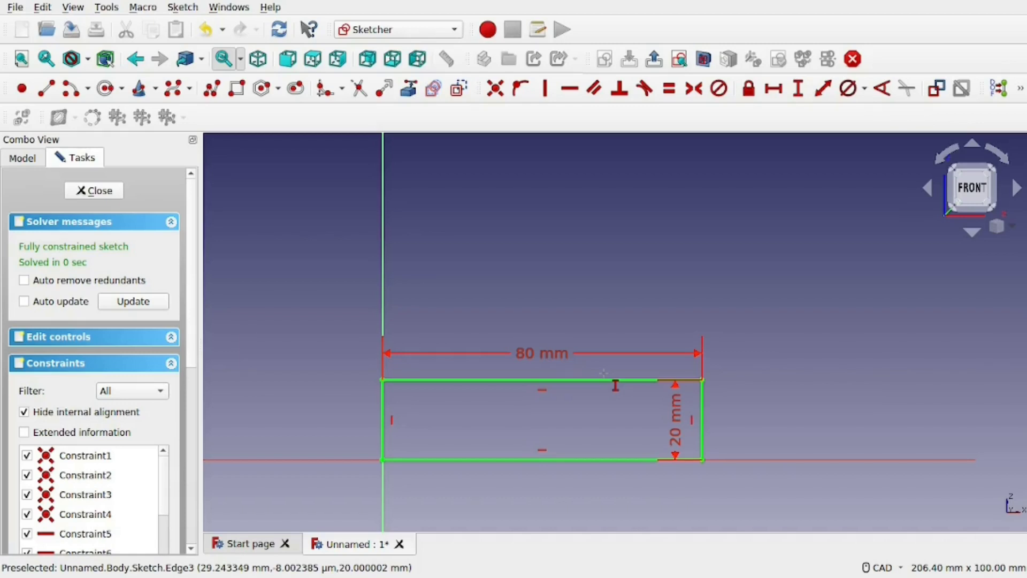
pyautogui.click(210, 89)
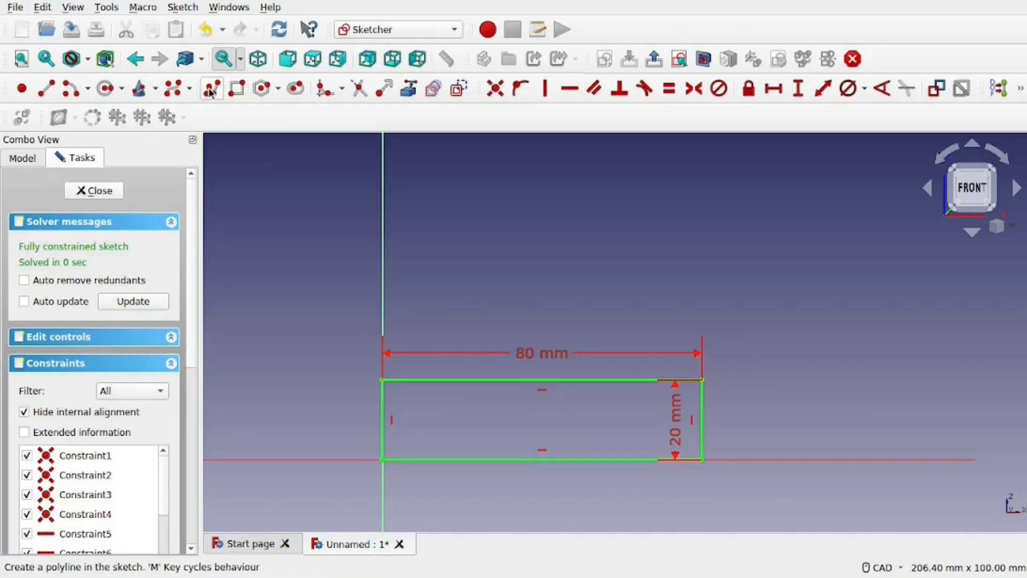
pyautogui.click(485, 379)
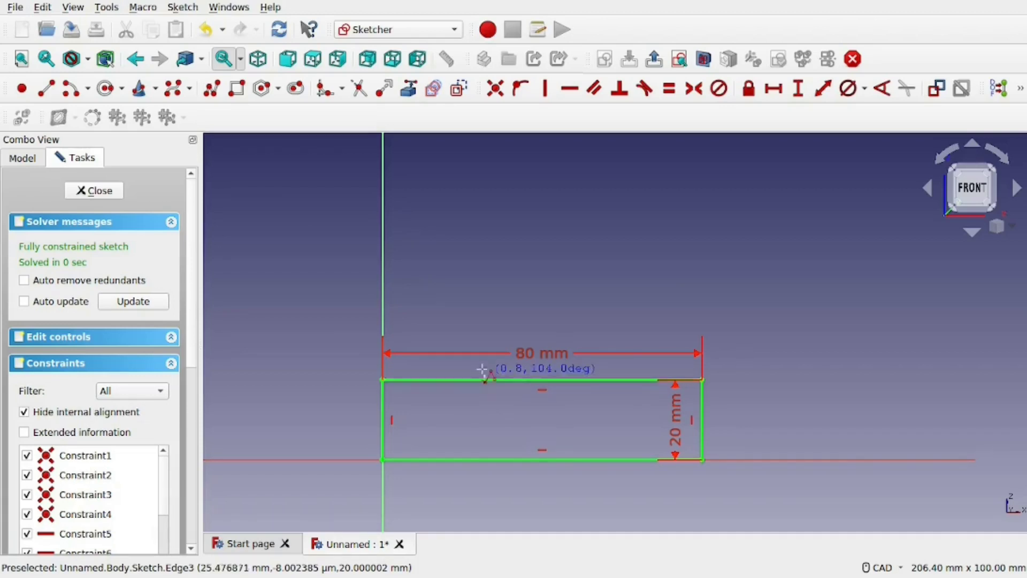
pyautogui.rightClick(480, 240)
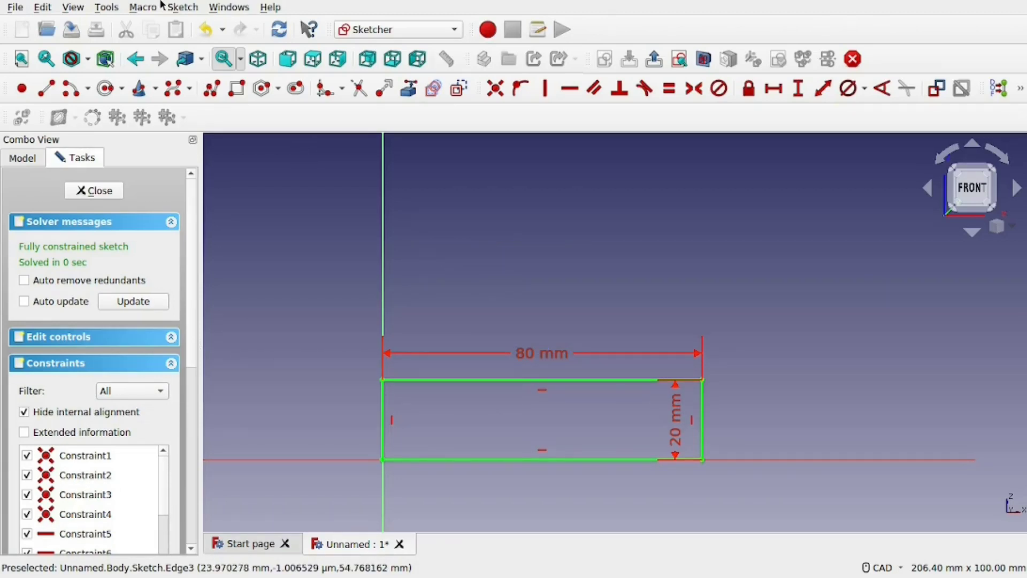
# Draw a three-segment polyline standing on the rectangle's upper edge, about 24 mm wide and 37 mm high, with both ends on that edge.
pyautogui.click(213, 96)
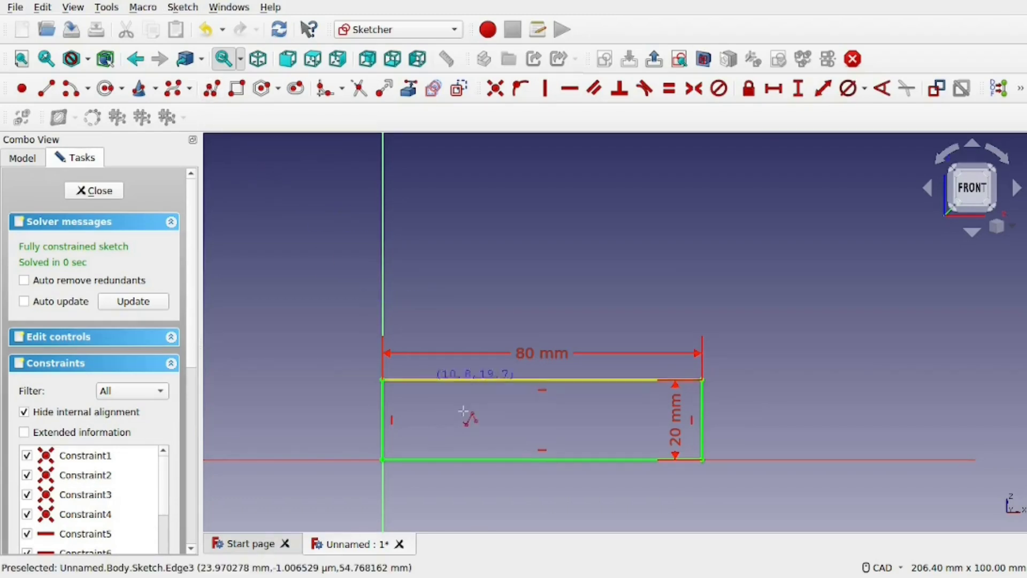
pyautogui.click(478, 379)
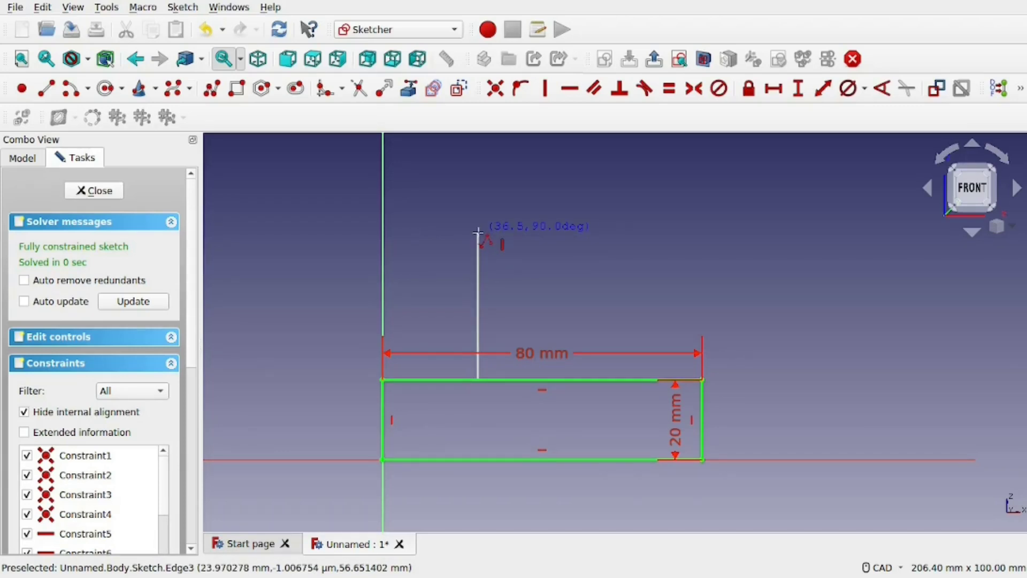
pyautogui.click(479, 231)
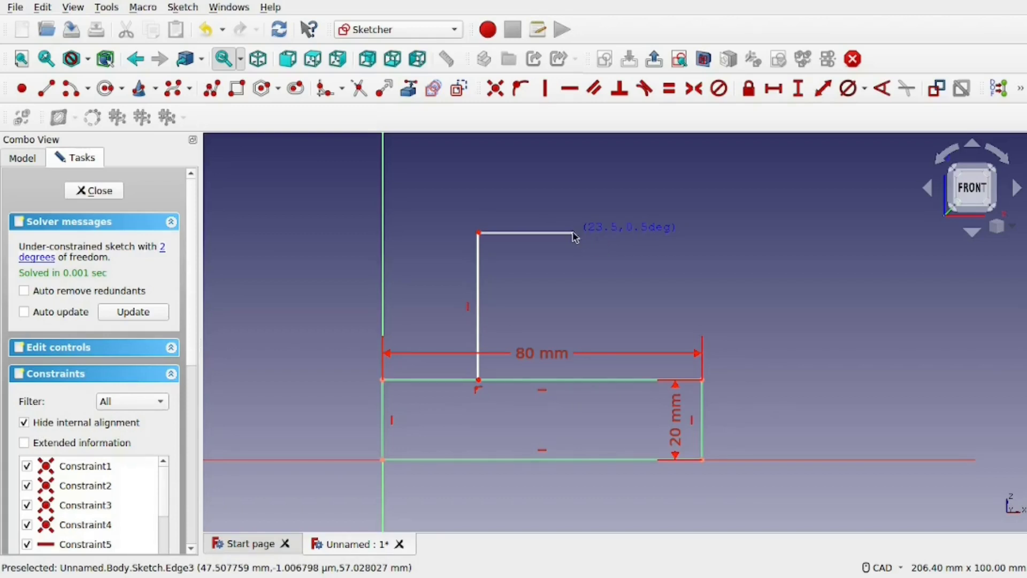
pyautogui.click(572, 232)
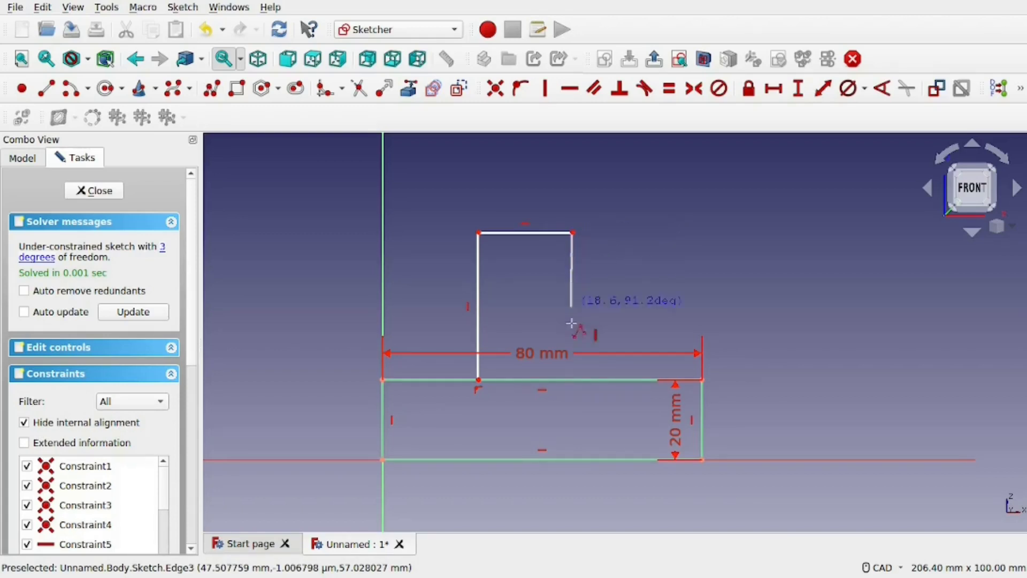
pyautogui.click(572, 380)
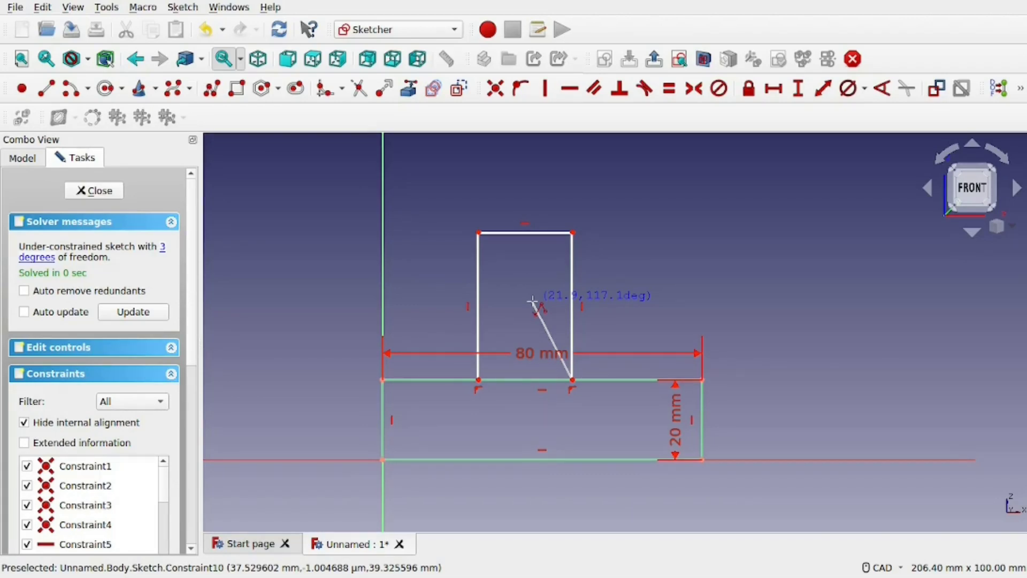
pyautogui.press('Escape')
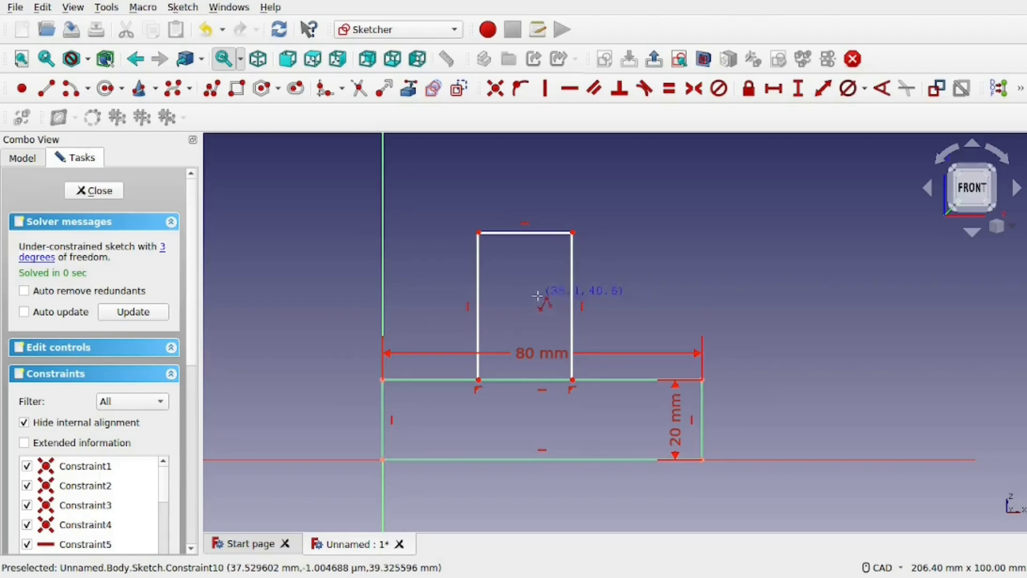
# Examine the sketch profile together with its lists of constraints and elements.
pyautogui.moveTo(476, 365); pyautogui.dragTo(498, 298, button='middle')
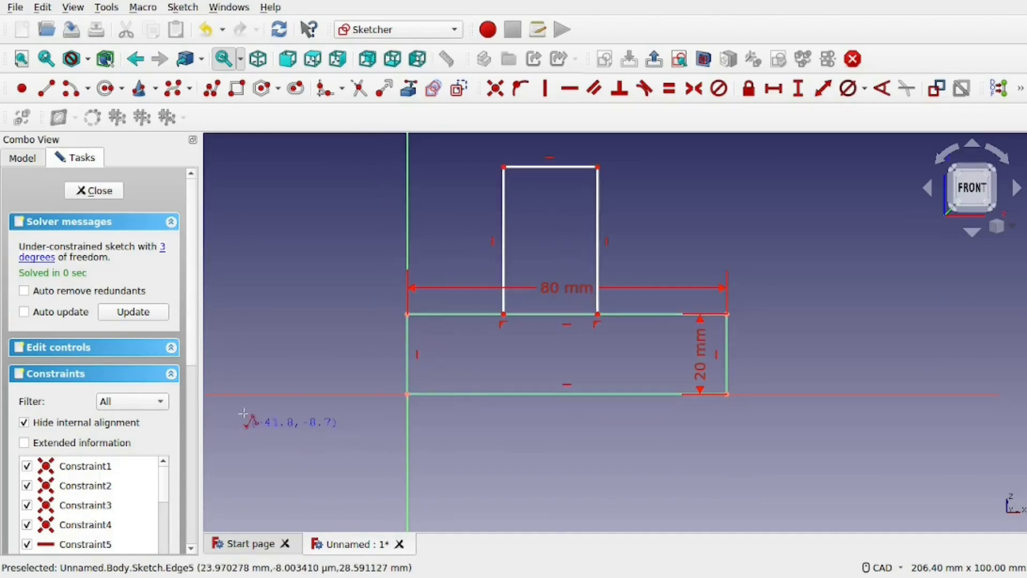
pyautogui.moveTo(582, 374); pyautogui.dragTo(578, 433, button='middle')
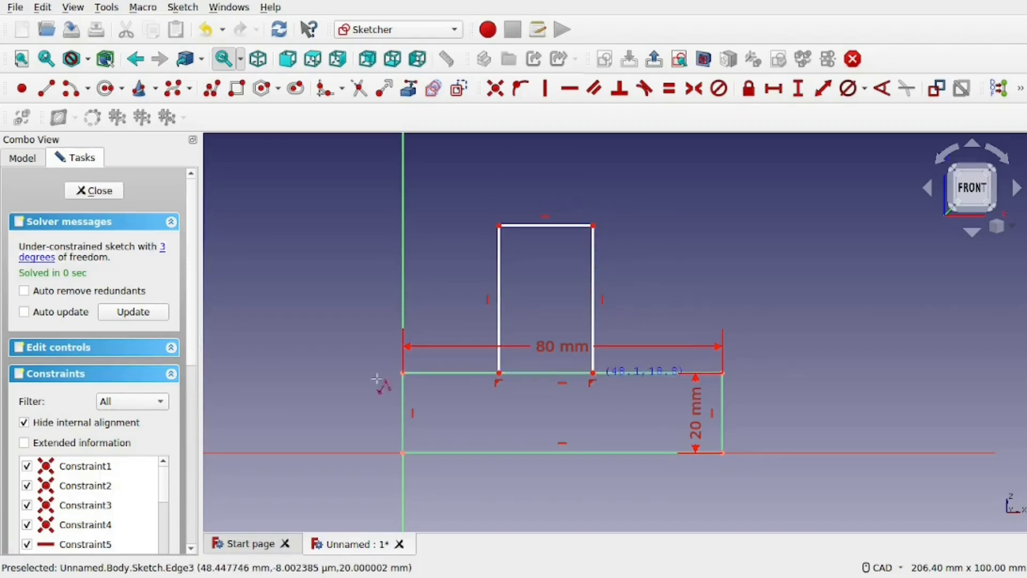
pyautogui.scroll(-5, 153, 460)
pyautogui.scroll(-10, 153, 460)
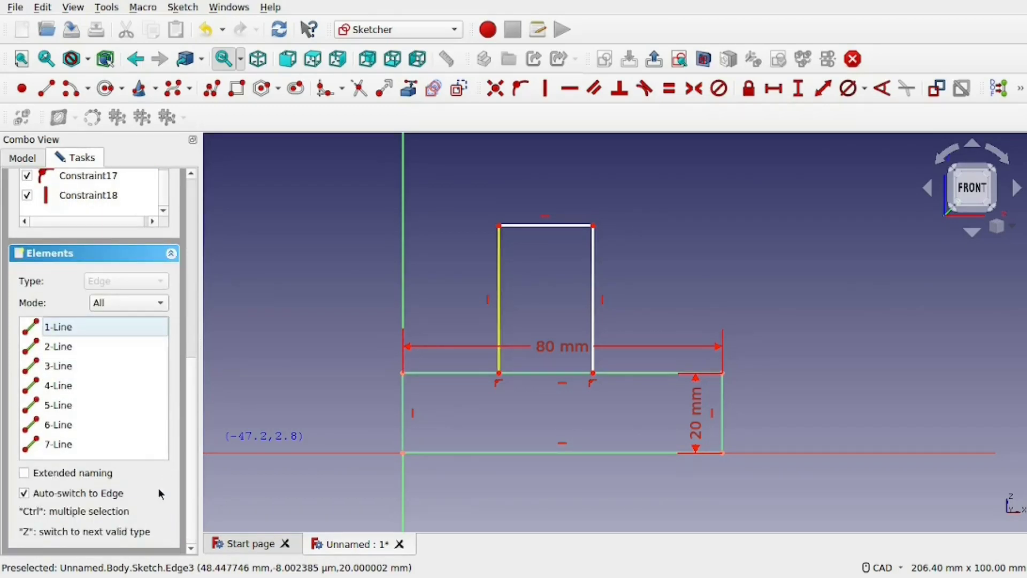
pyautogui.scroll(3, 162, 488)
pyautogui.scroll(2, 168, 334)
pyautogui.scroll(3, 167, 333)
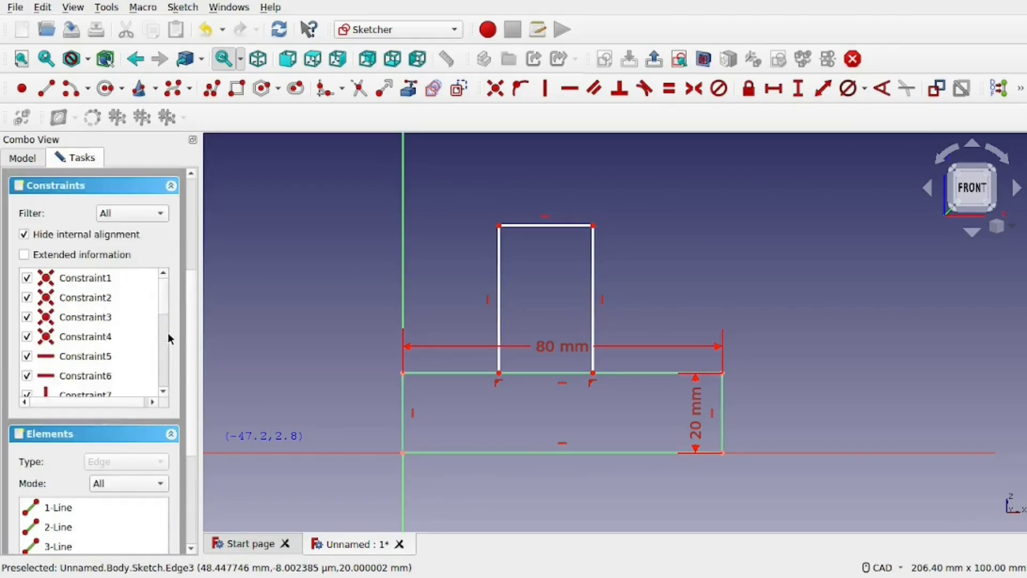
pyautogui.scroll(3, 179, 329)
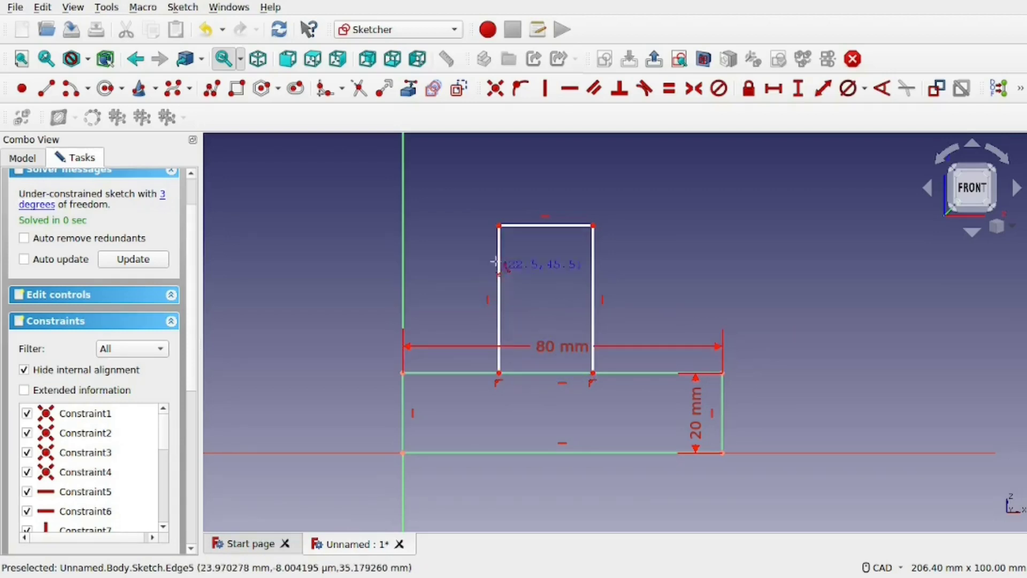
pyautogui.moveTo(569, 381)
pyautogui.mouseDown(button='middle')
pyautogui.moveTo(534, 414)
pyautogui.moveTo(595, 426)
pyautogui.mouseUp(button='middle')
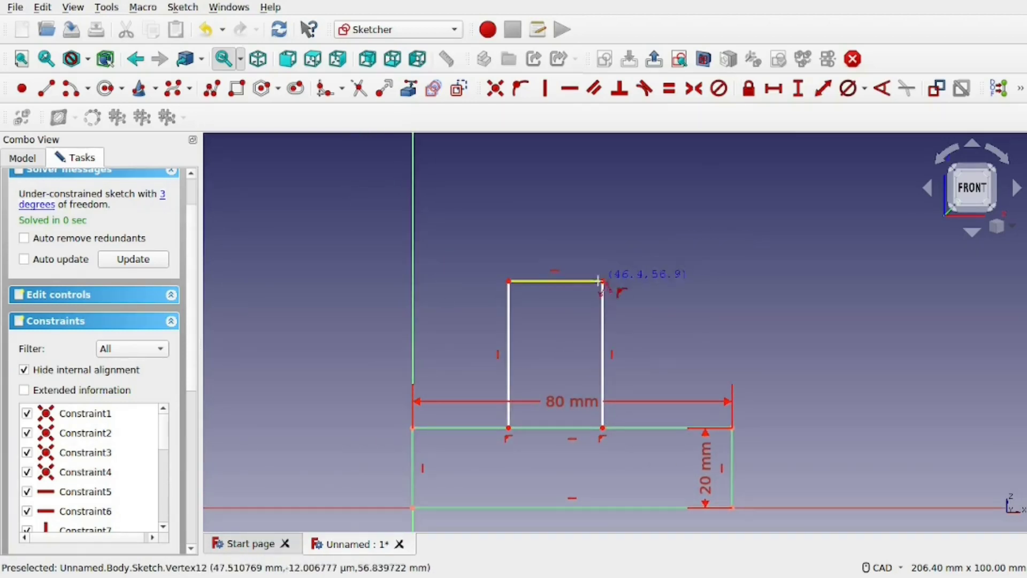
# Leave the polyline command and reshape the upright profile to about 26 mm wide and 34 mm high by moving its edges.
pyautogui.moveTo(572, 325); pyautogui.dragTo(587, 302, button='middle')
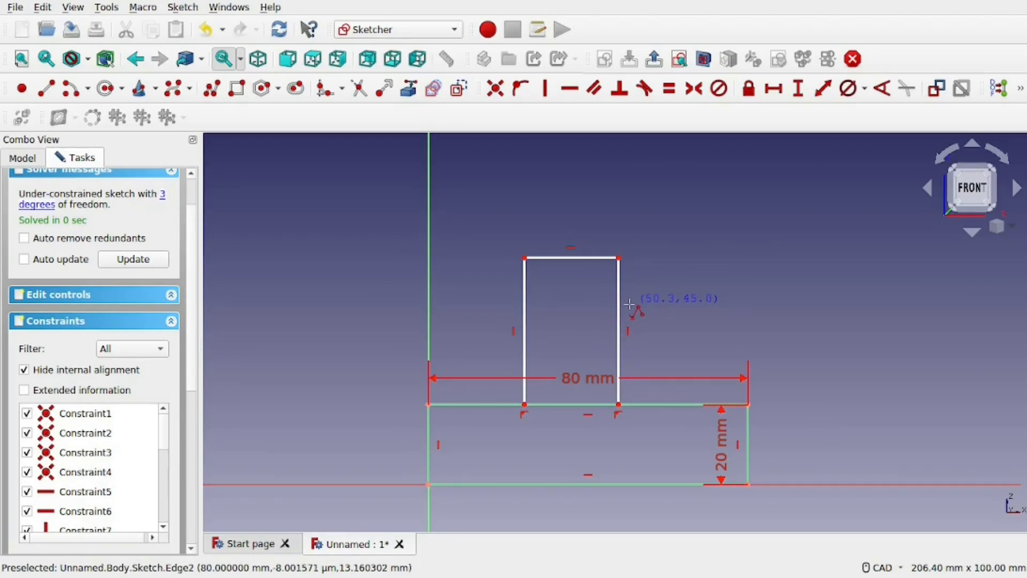
pyautogui.press('Escape')
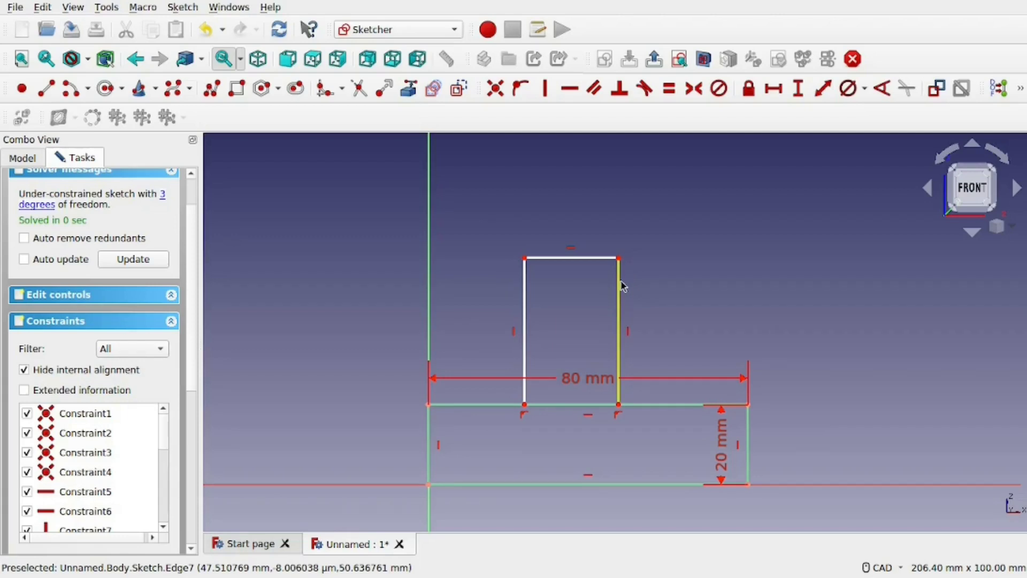
pyautogui.moveTo(622, 285); pyautogui.dragTo(594, 241)
pyautogui.moveTo(528, 284); pyautogui.dragTo(534, 313)
pyautogui.moveTo(614, 354); pyautogui.dragTo(637, 352)
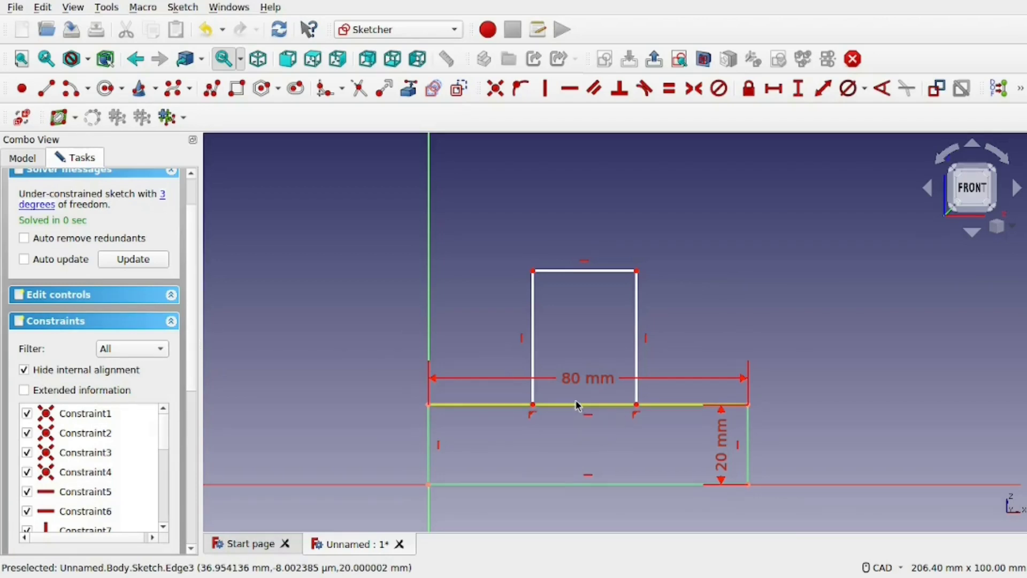
# Constrain the upright profile's top edge to a horizontal length of 40 mm.
pyautogui.click(773, 88)
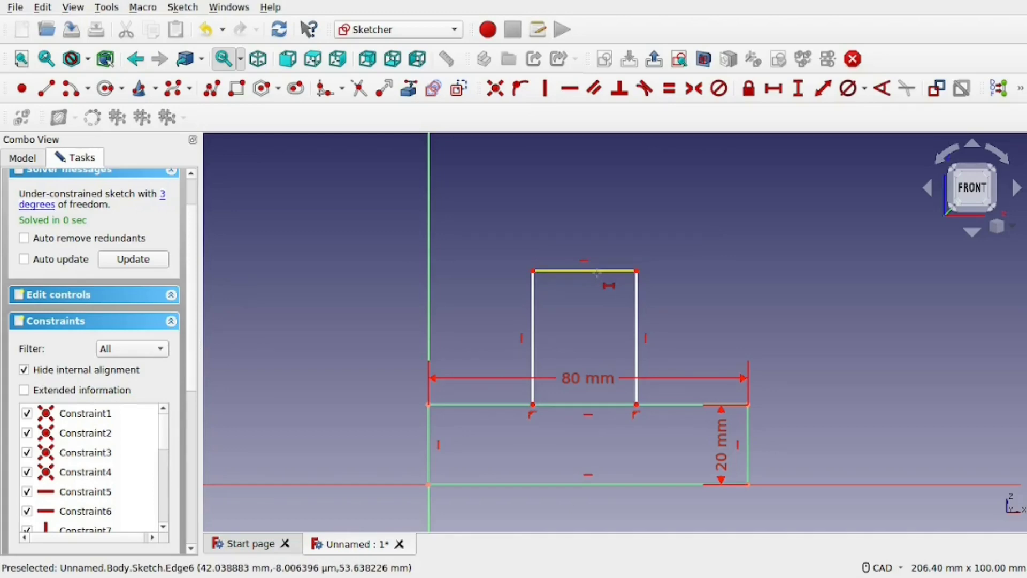
pyautogui.click(597, 272)
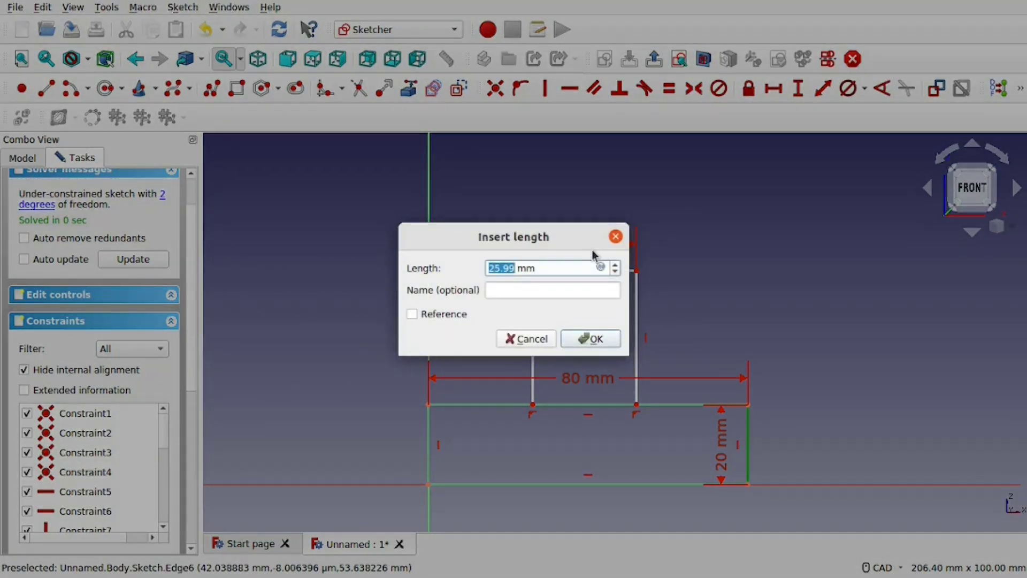
pyautogui.write('40')
pyautogui.press('Return')
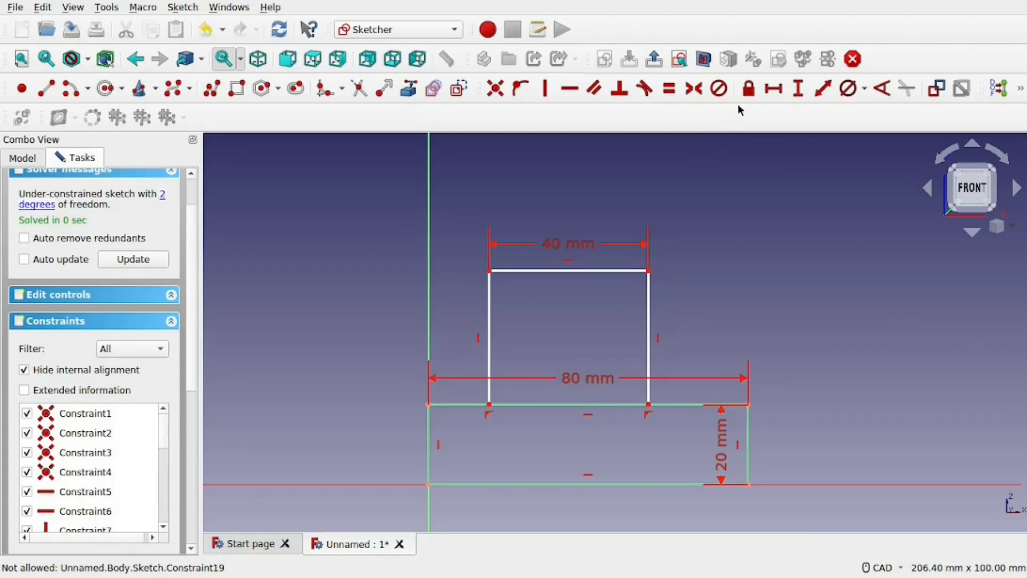
# Constrain the horizontal distance between the upright profile's lower-right corner and the base rectangle's upper-right corner to 20 mm.
pyautogui.click(782, 94)
pyautogui.click(649, 405)
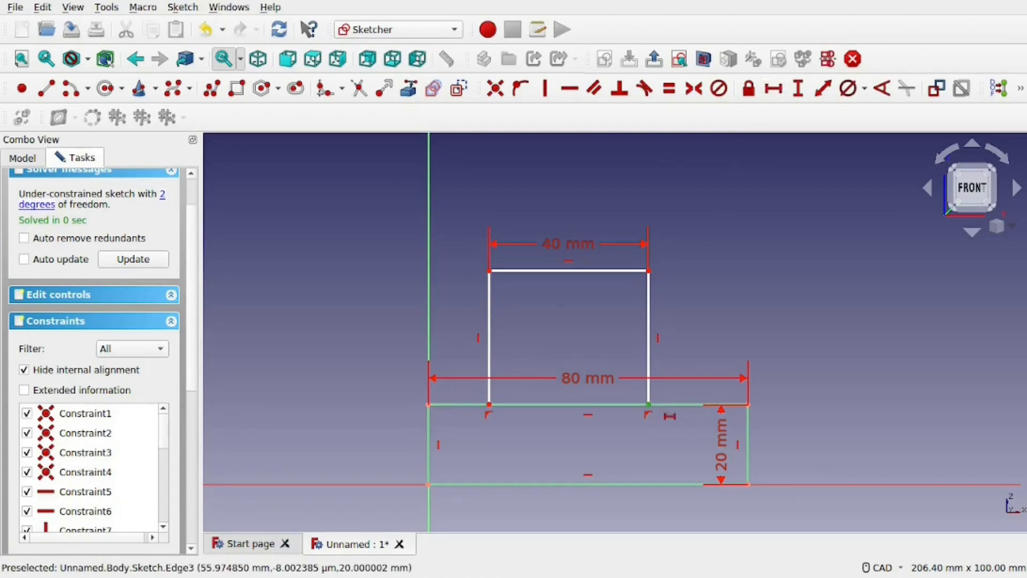
pyautogui.click(748, 405)
pyautogui.write('2')
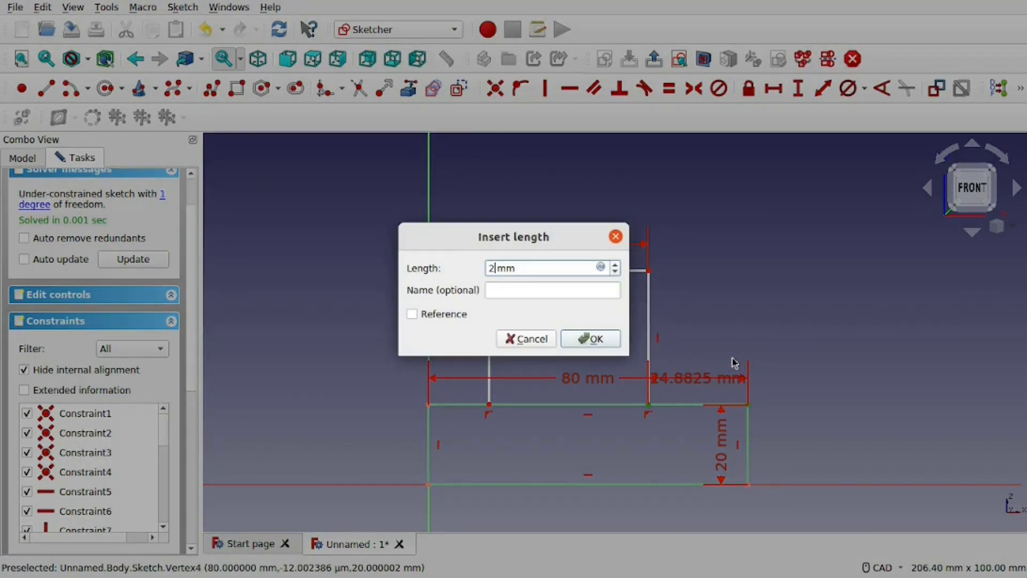
pyautogui.write('0')
pyautogui.press('Return')
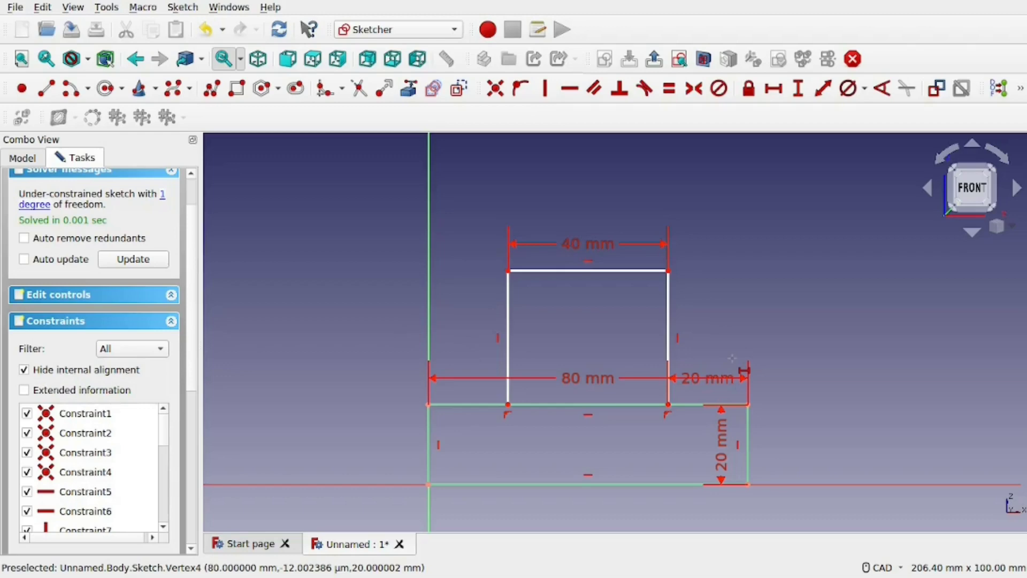
# Constrain the vertical distance between the upright profile's upper-right and lower-right corners to 60 mm.
pyautogui.click(796, 89)
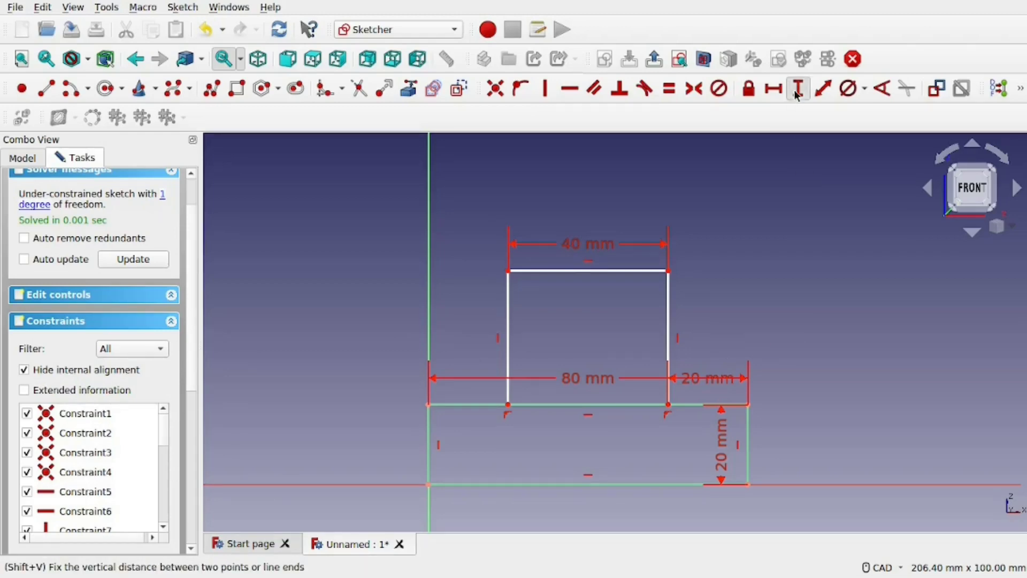
pyautogui.click(668, 270)
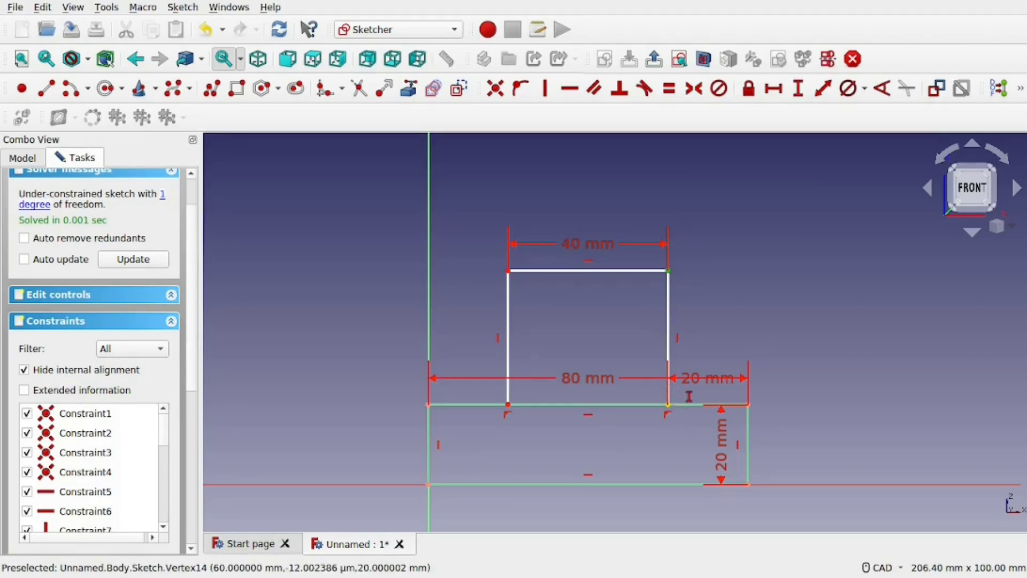
pyautogui.click(668, 405)
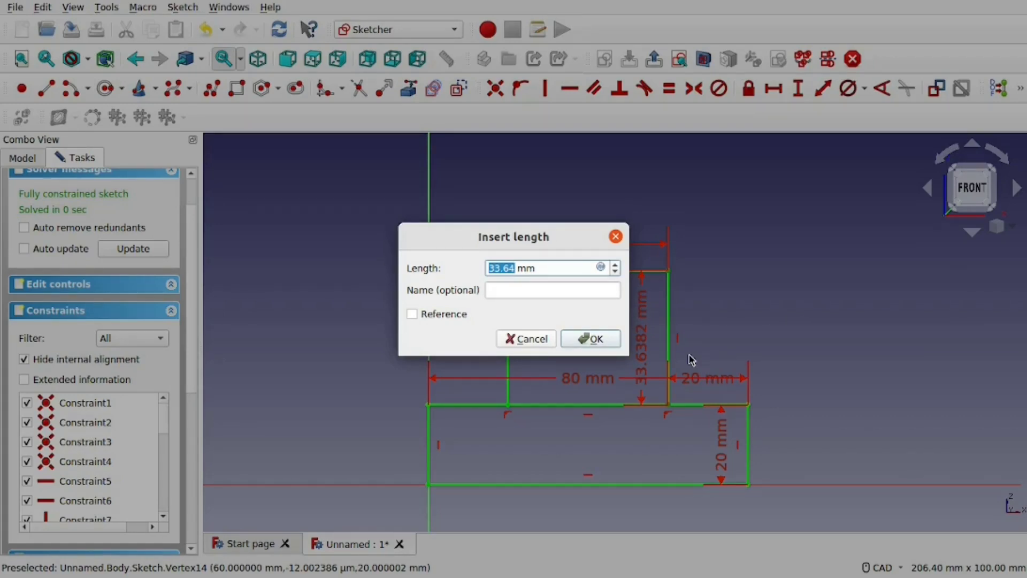
pyautogui.write('60')
pyautogui.press('Return')
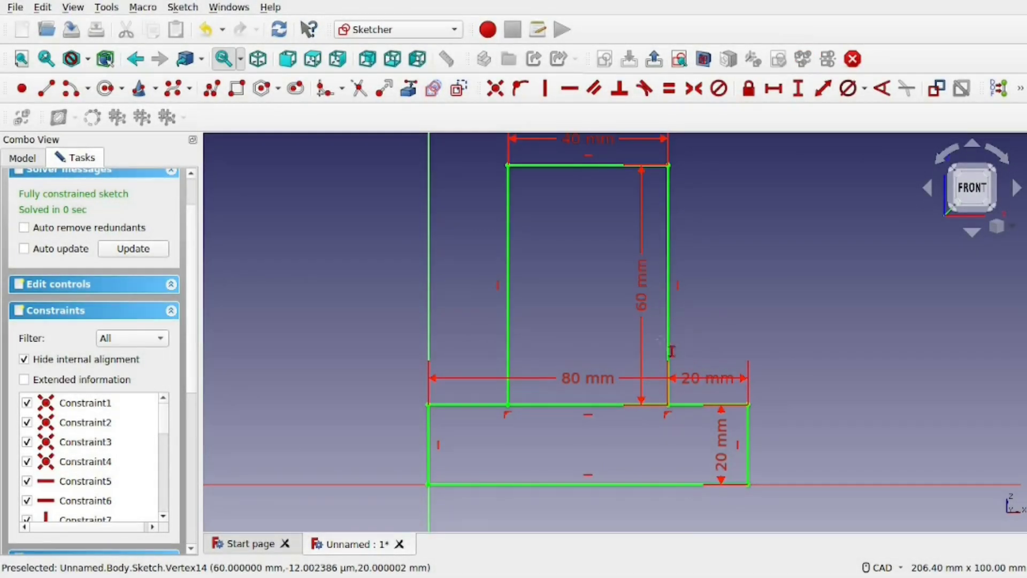
# Change the upright profile's height constraint to 40 mm.
pyautogui.moveTo(638, 360); pyautogui.dragTo(613, 396, button='middle')
pyautogui.press('v')
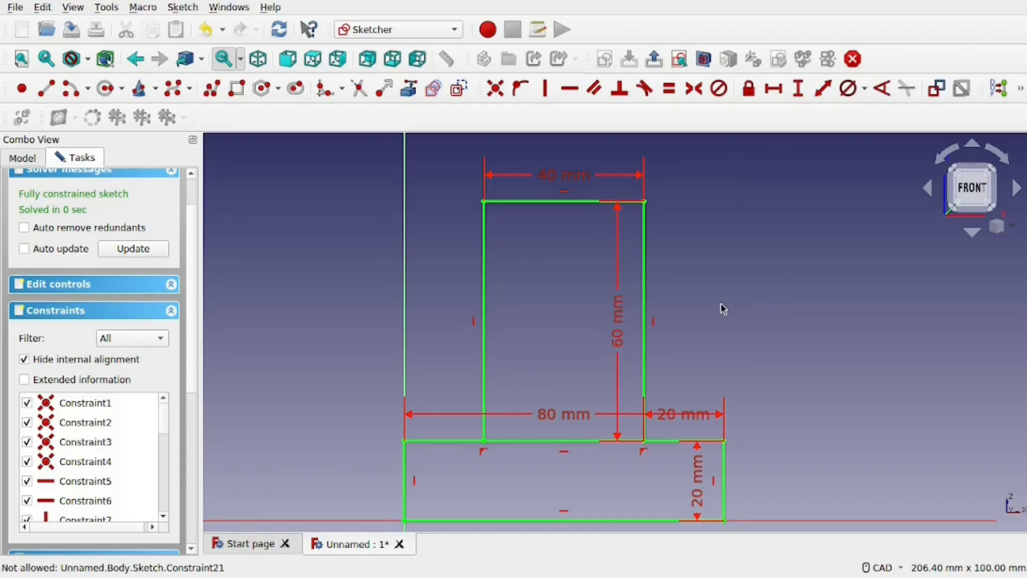
pyautogui.doubleClick(627, 328)
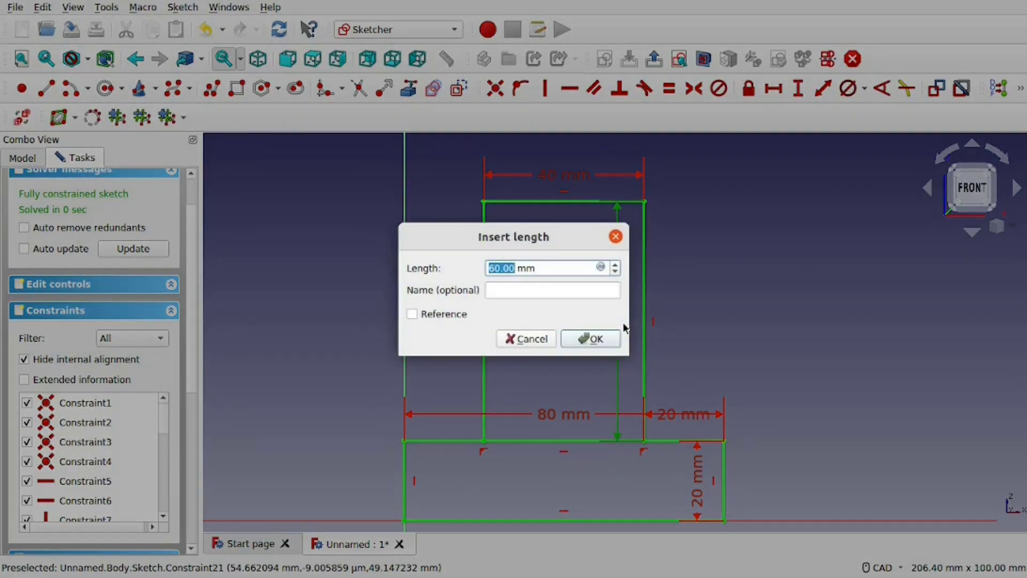
pyautogui.write('40')
pyautogui.press('Return')
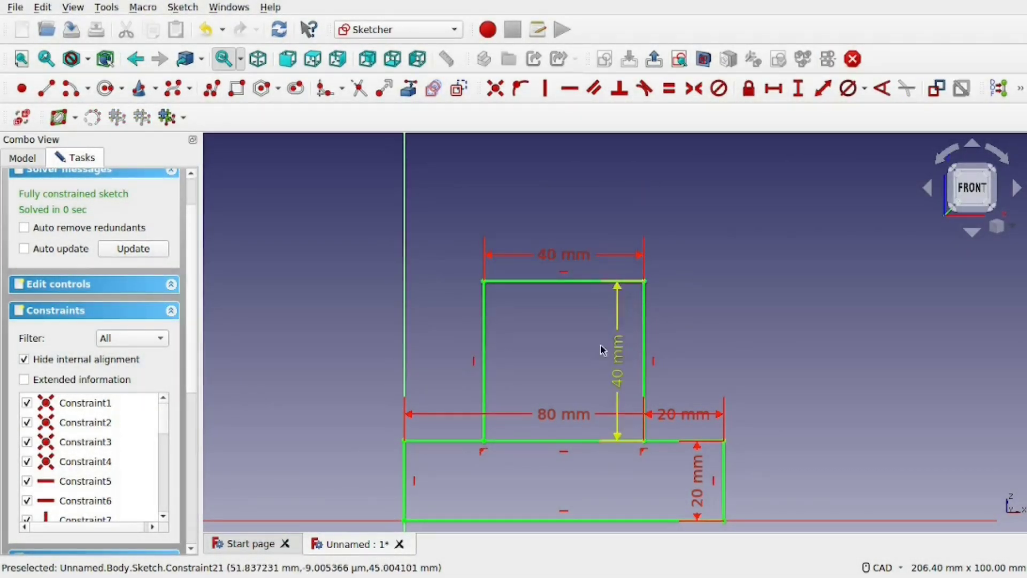
# Trim away the part of the base rectangle's upper edge that lies between the upright profile's two sides.
pyautogui.moveTo(673, 403); pyautogui.dragTo(658, 355, button='middle')
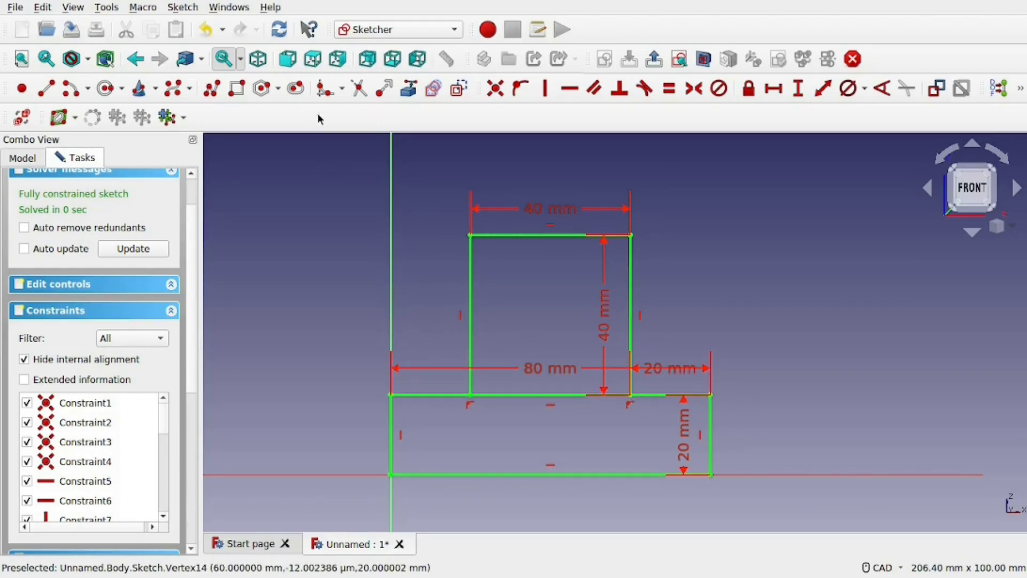
pyautogui.click(353, 94)
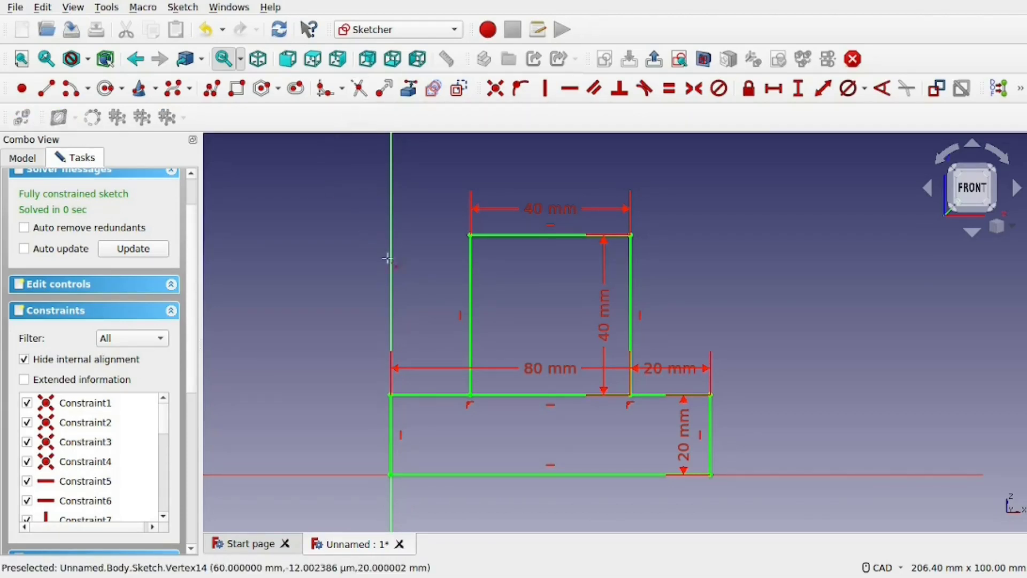
pyautogui.click(570, 396)
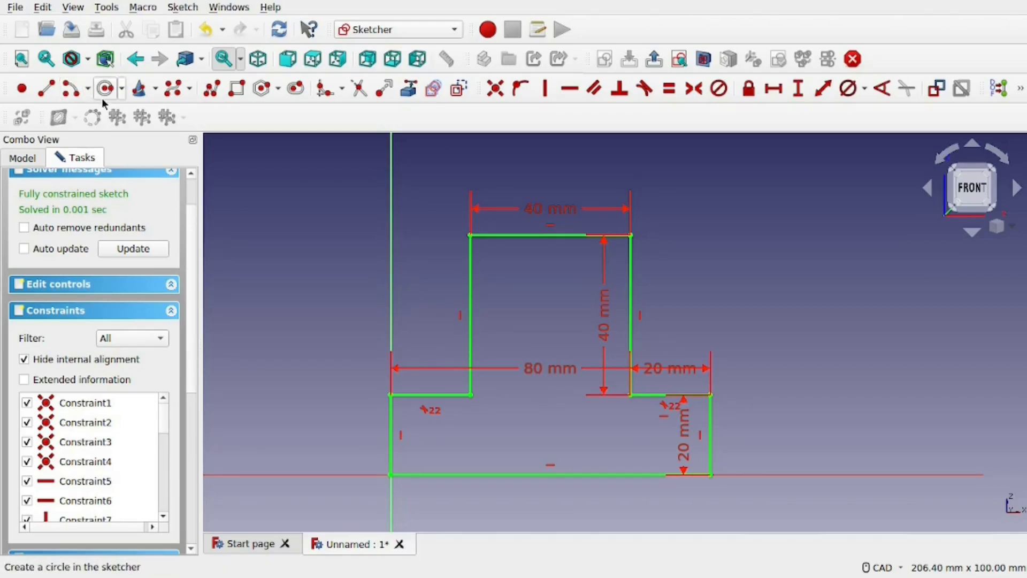
# Draw a circle of about 8 mm radius inside the upright profile and shift its centre slightly to the right.
pyautogui.click(544, 308)
pyautogui.click(523, 288)
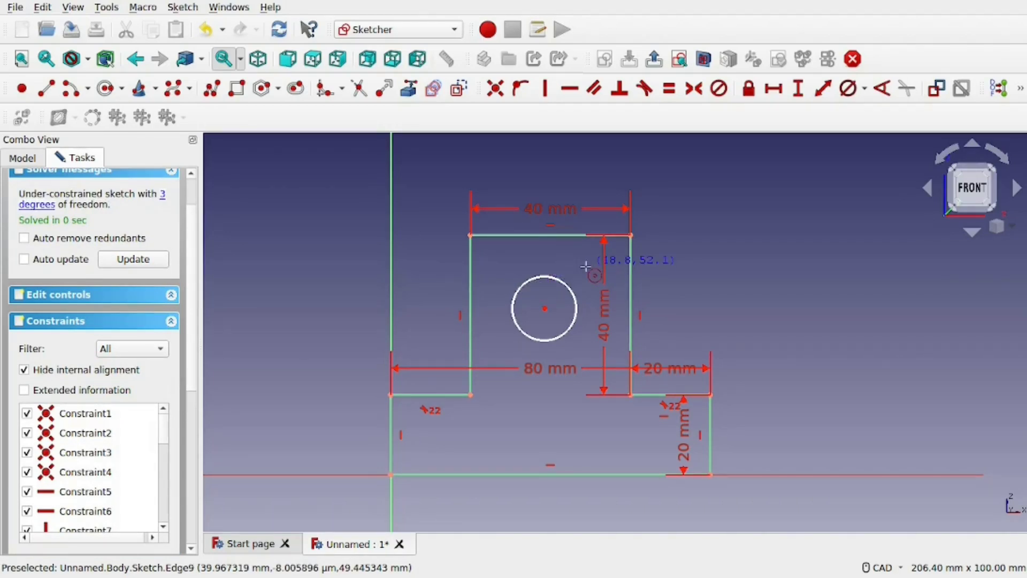
pyautogui.press('Escape')
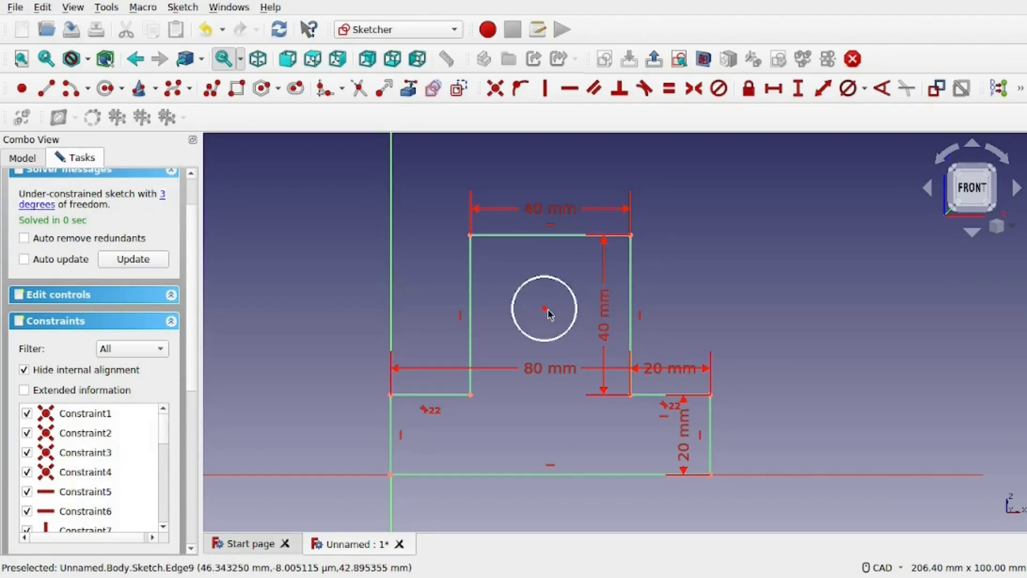
pyautogui.moveTo(549, 314)
pyautogui.mouseDown()
pyautogui.moveTo(556, 305)
pyautogui.moveTo(543, 303)
pyautogui.moveTo(561, 311)
pyautogui.mouseUp()
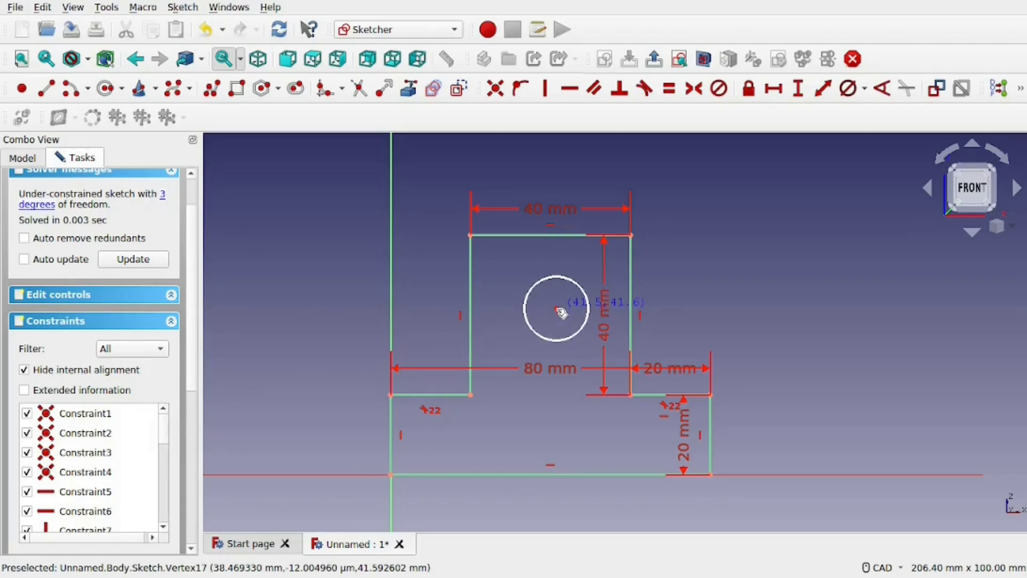
# Constrain the horizontal distance between the circle's centre and the upright profile's lower-right corner to 20 mm.
pyautogui.click(774, 89)
pyautogui.click(556, 309)
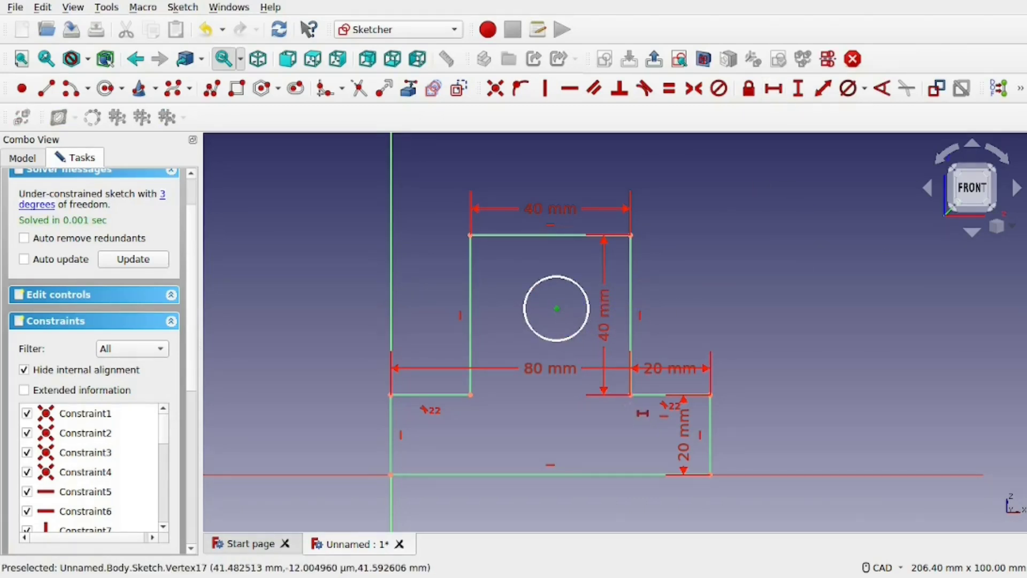
pyautogui.click(632, 381)
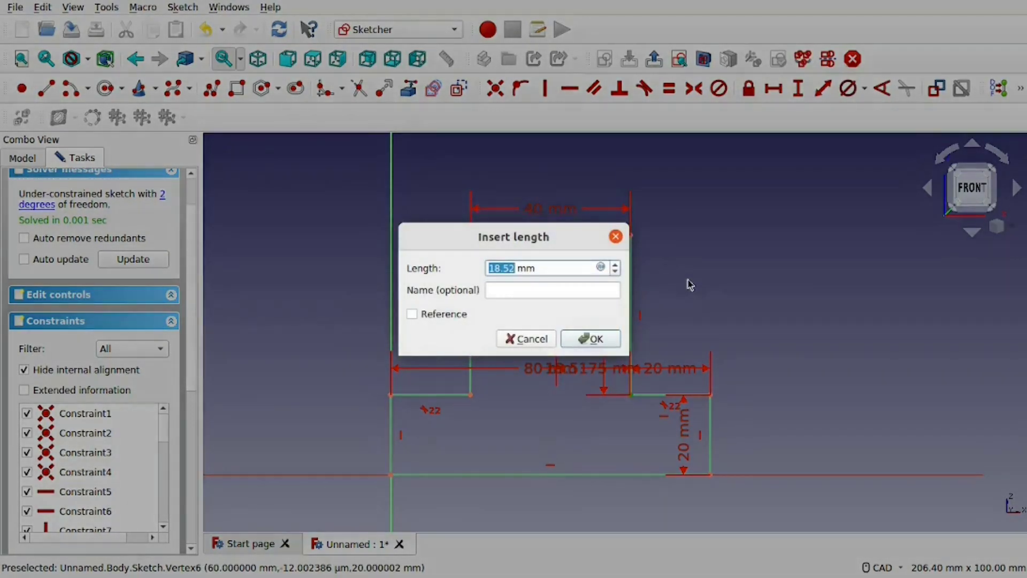
pyautogui.write('20')
pyautogui.press('Return')
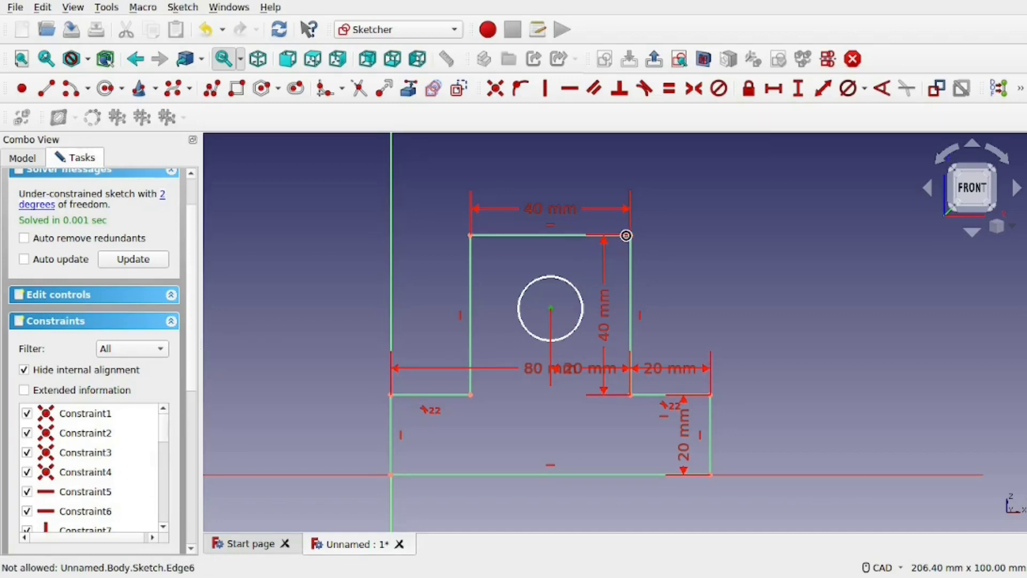
# Constrain the vertical distance between the circle's centre and the upright profile's upper-right corner to 20 mm.
pyautogui.click(784, 98)
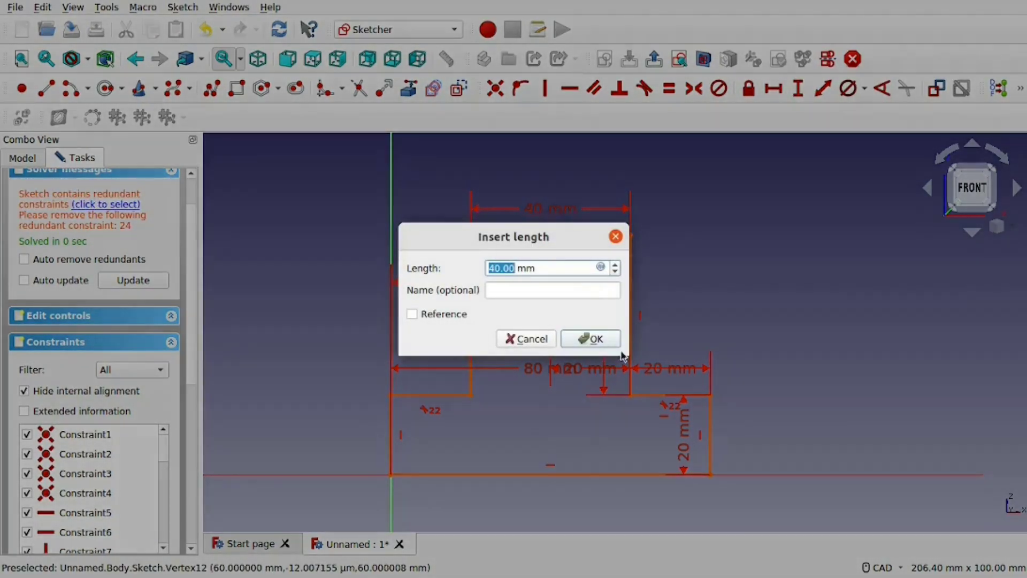
pyautogui.click(532, 337)
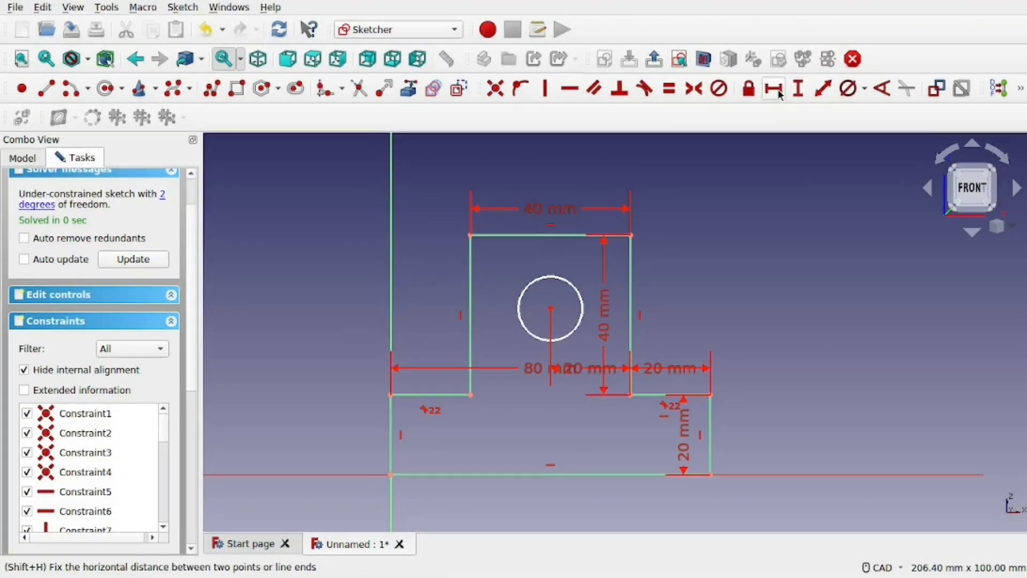
pyautogui.click(797, 90)
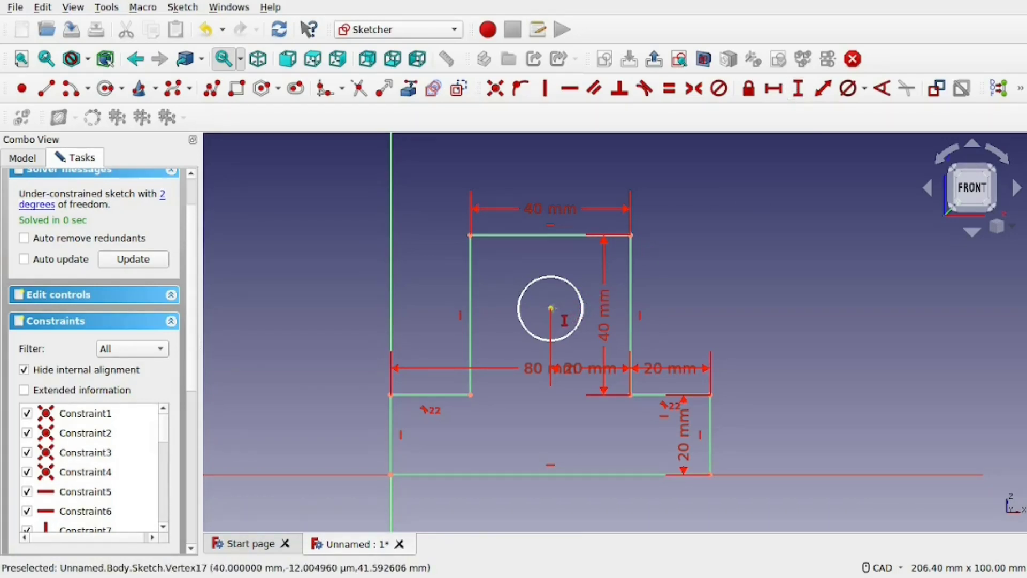
pyautogui.click(631, 235)
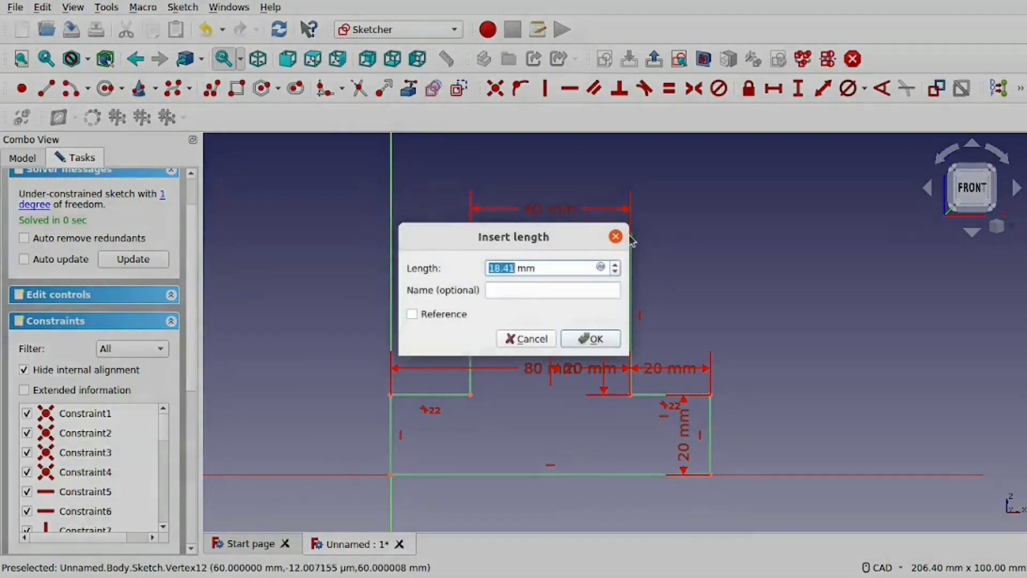
pyautogui.write('20')
pyautogui.press('Return')
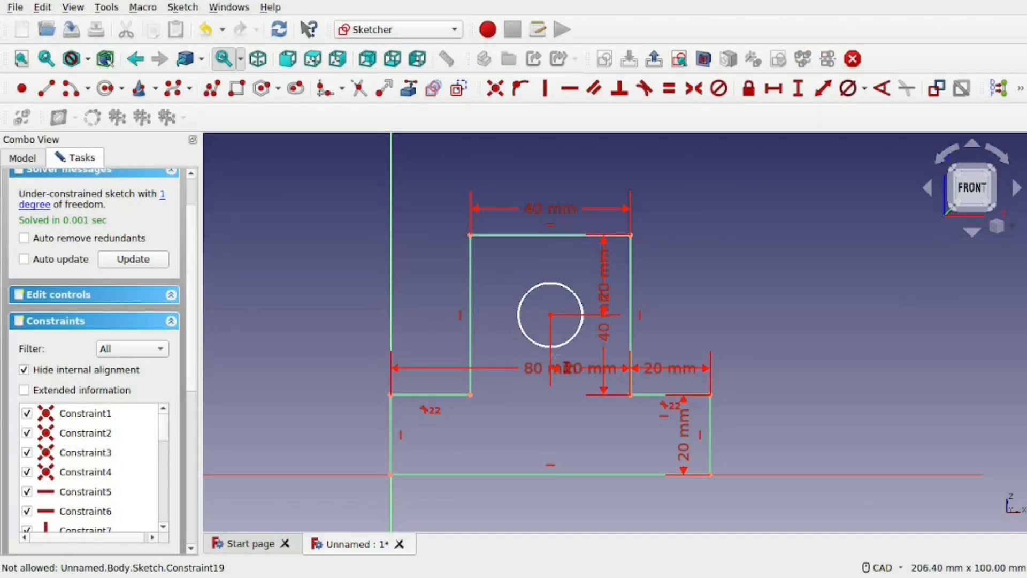
# Constrain the circle's radius to 10 mm.
pyautogui.click(864, 90)
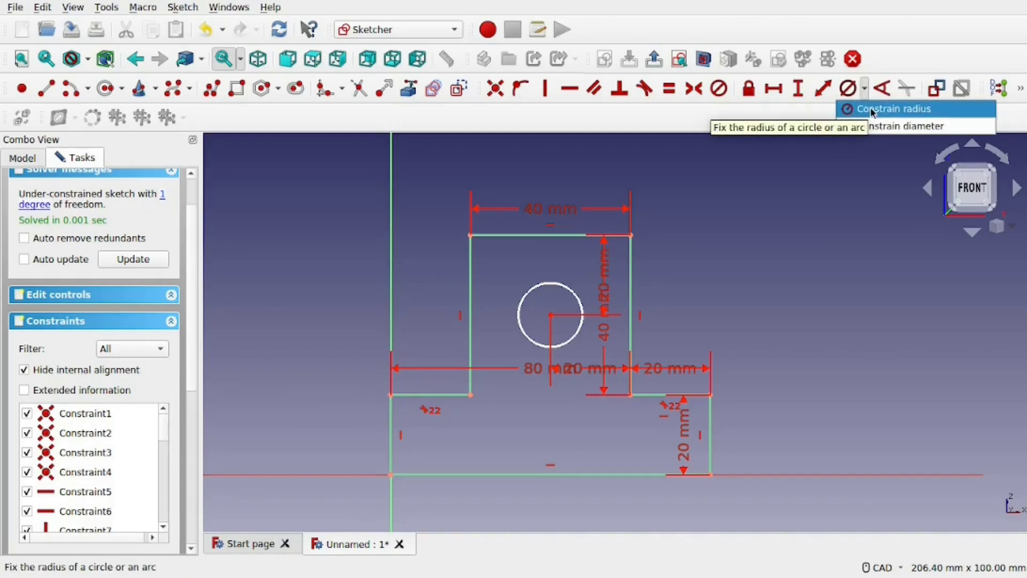
pyautogui.click(869, 109)
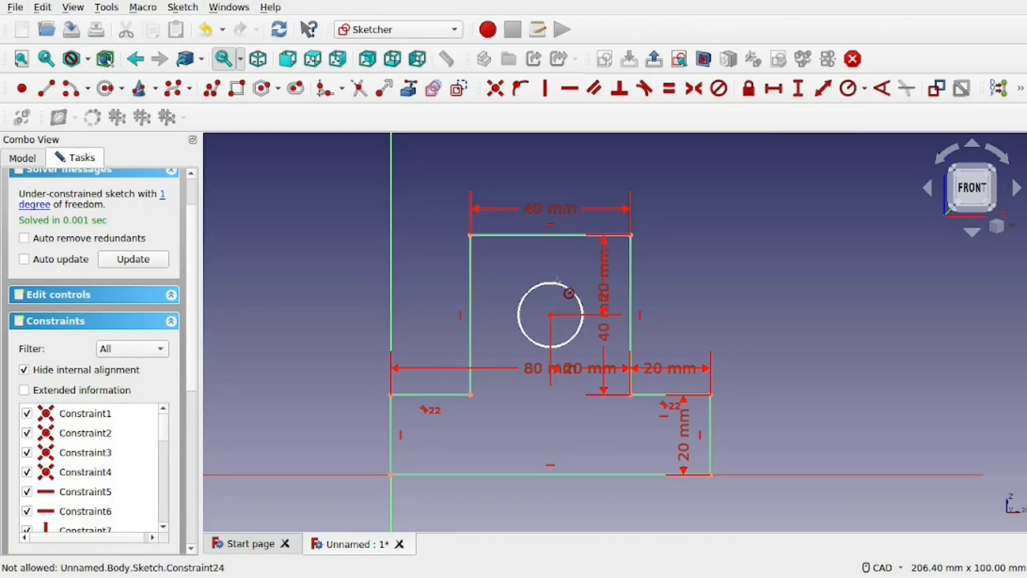
pyautogui.click(556, 283)
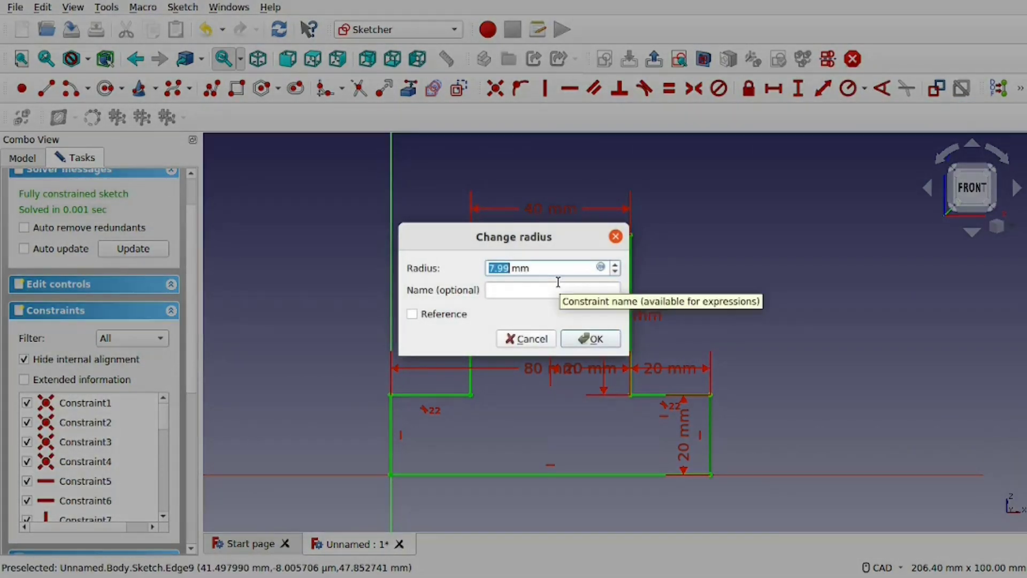
pyautogui.write('10')
pyautogui.press('Return')
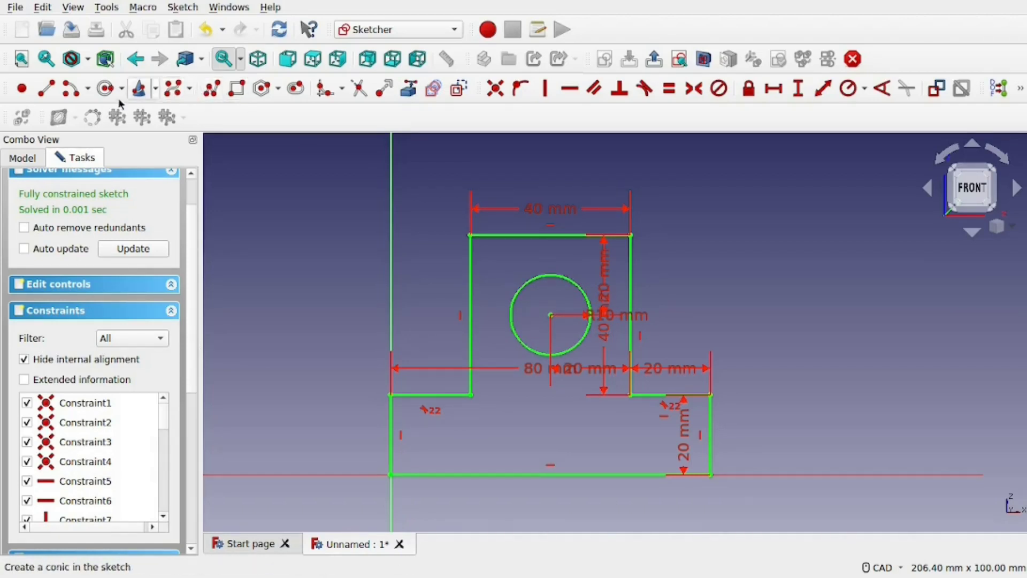
# Draw two roughly vertical lines joining the upright's top edge to the upper part of the circle.
pyautogui.click(46, 88)
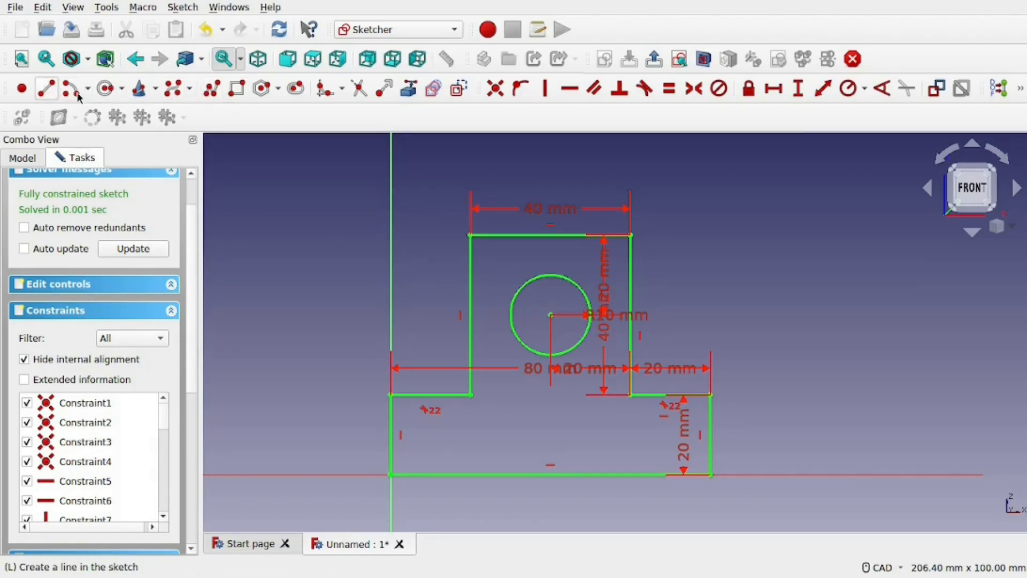
pyautogui.click(533, 277)
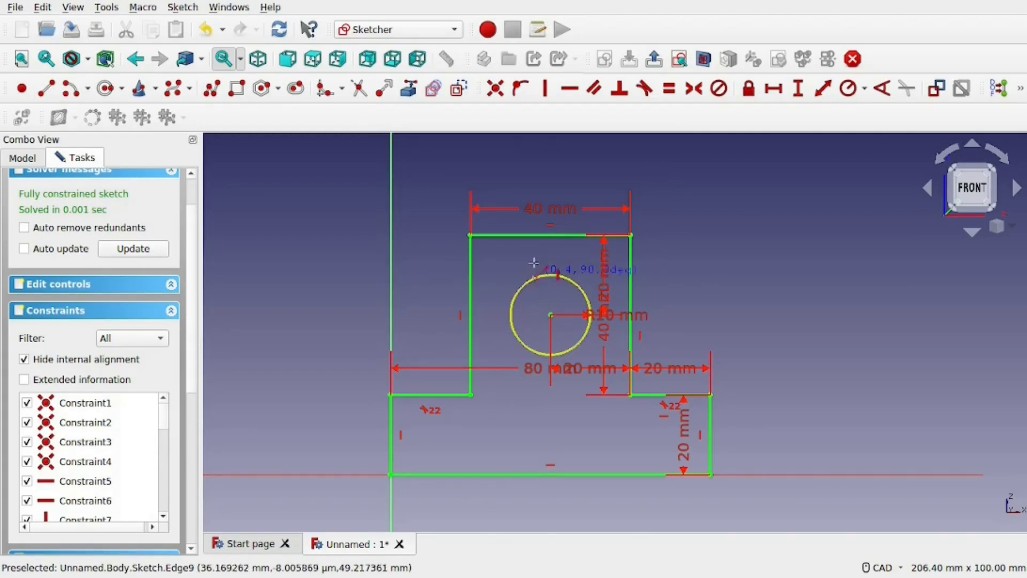
pyautogui.click(532, 235)
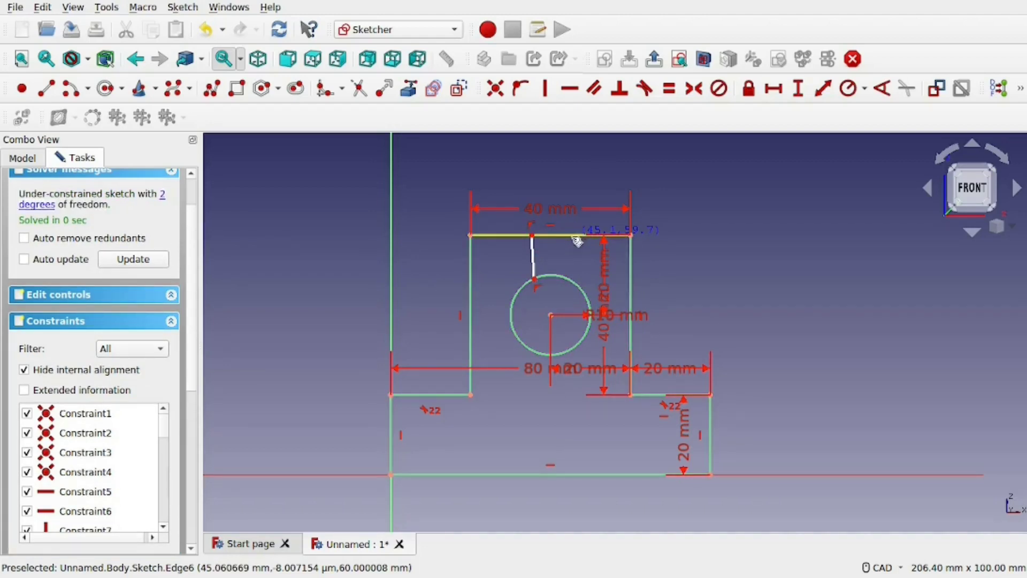
pyautogui.click(570, 236)
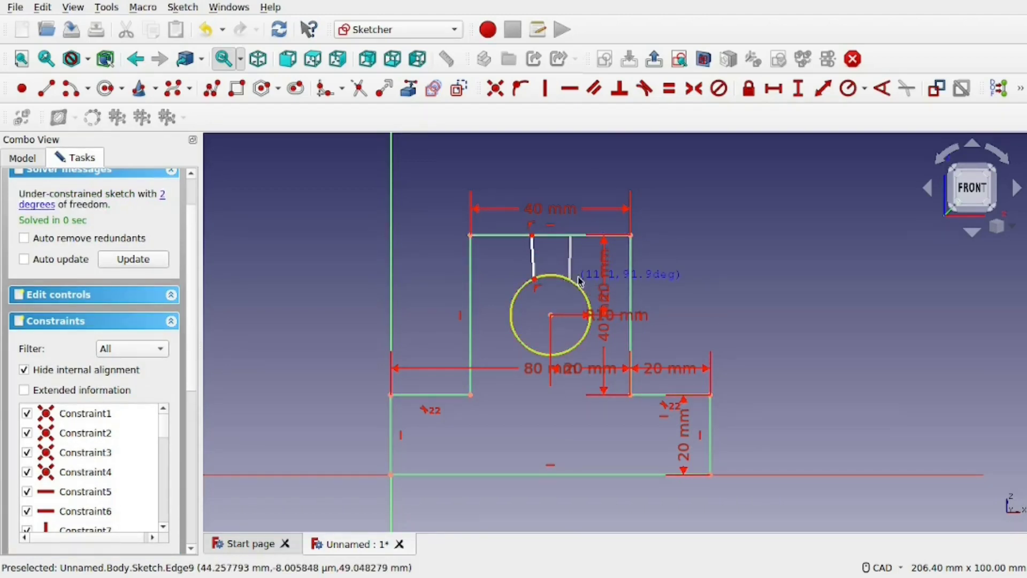
pyautogui.click(578, 278)
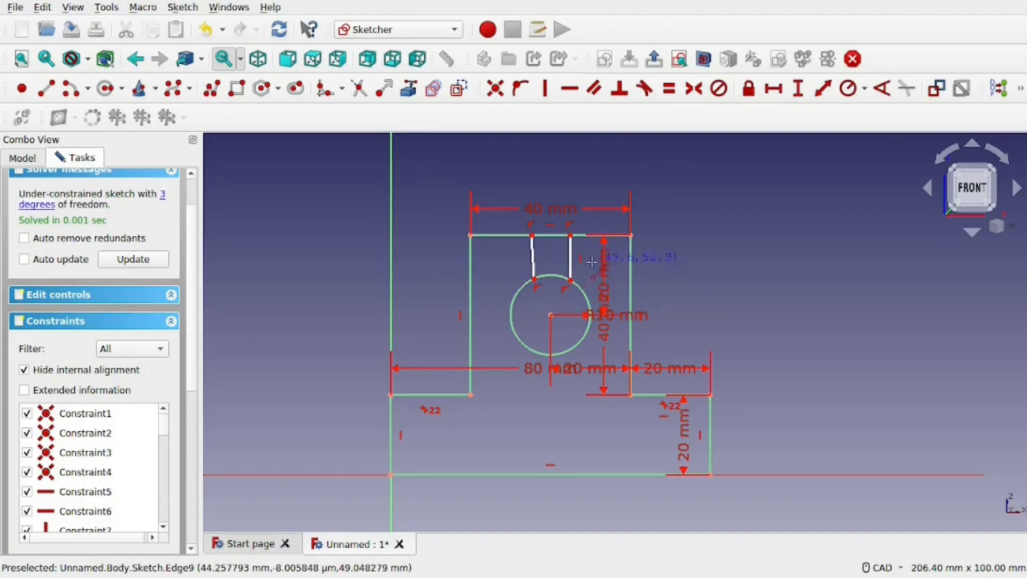
pyautogui.rightClick(691, 247)
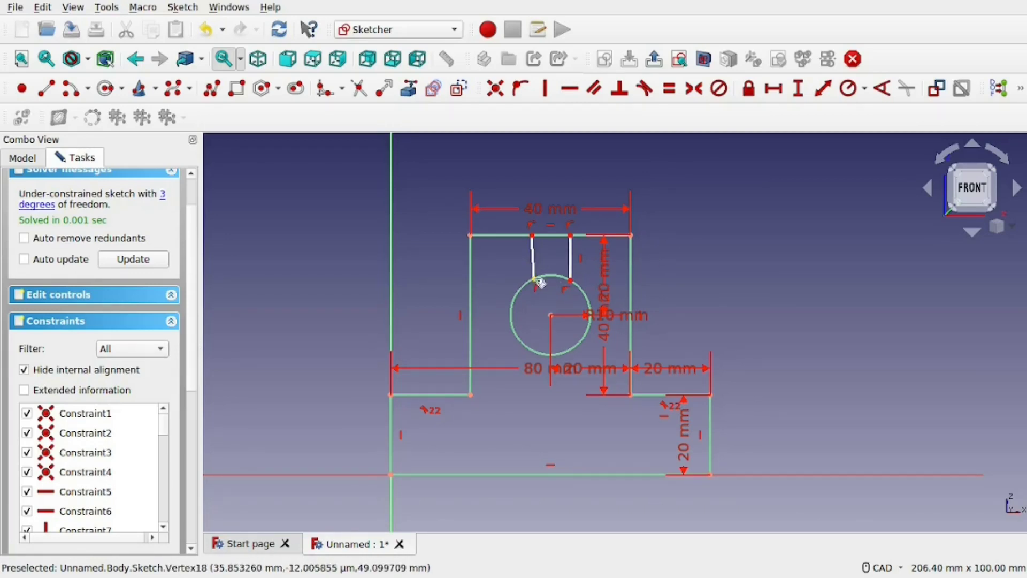
# Shift the two slot lines along the circle and constrain the left slot line to be vertical.
pyautogui.moveTo(539, 283)
pyautogui.mouseDown()
pyautogui.moveTo(522, 294)
pyautogui.moveTo(541, 292)
pyautogui.mouseUp()
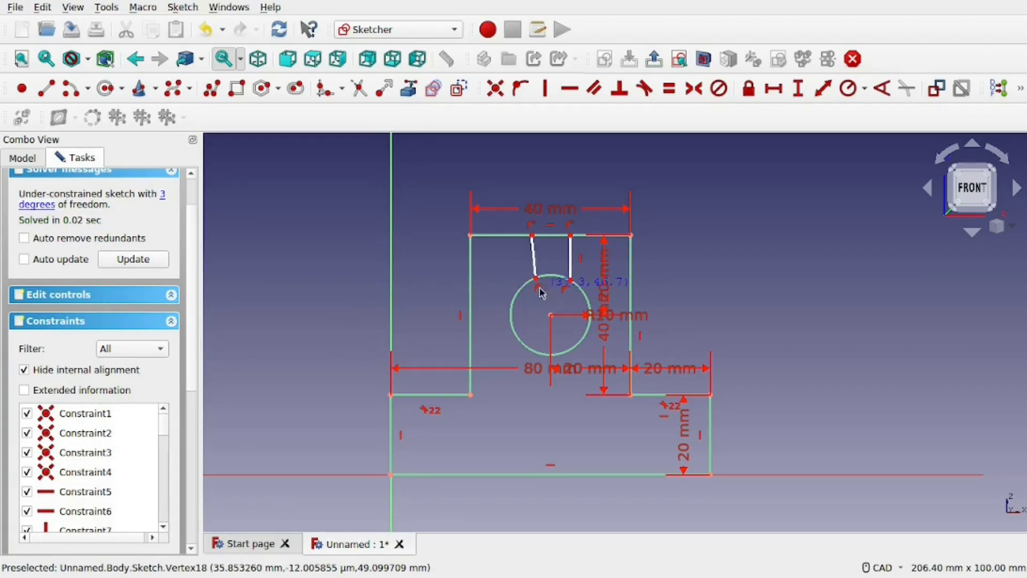
pyautogui.moveTo(571, 257); pyautogui.dragTo(530, 284)
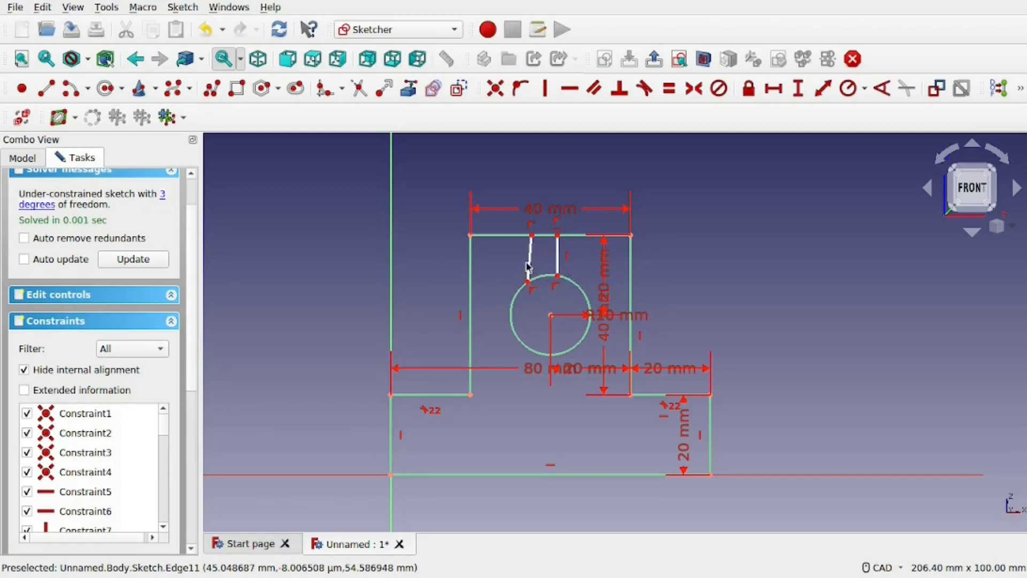
pyautogui.click(530, 260)
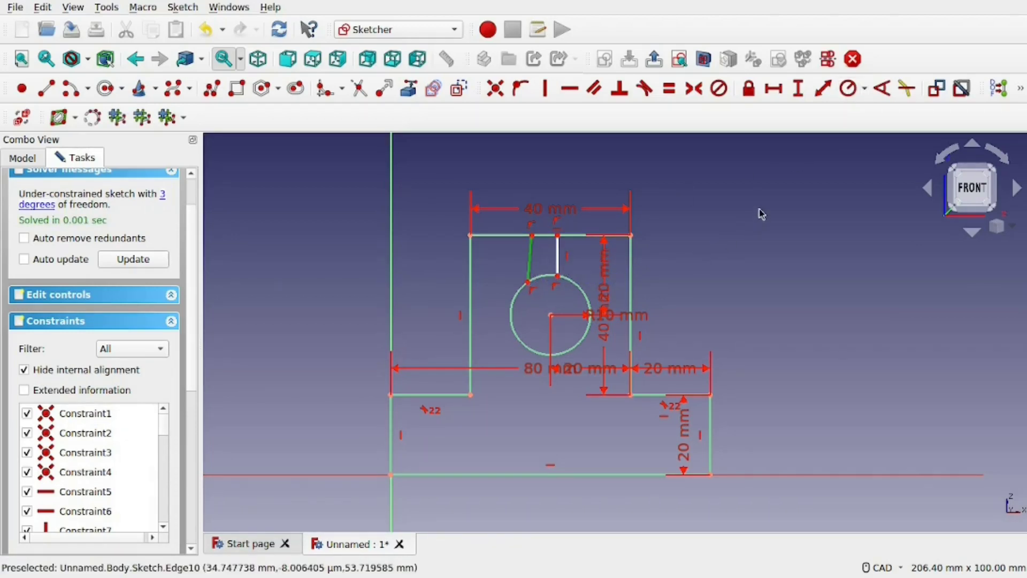
pyautogui.click(545, 88)
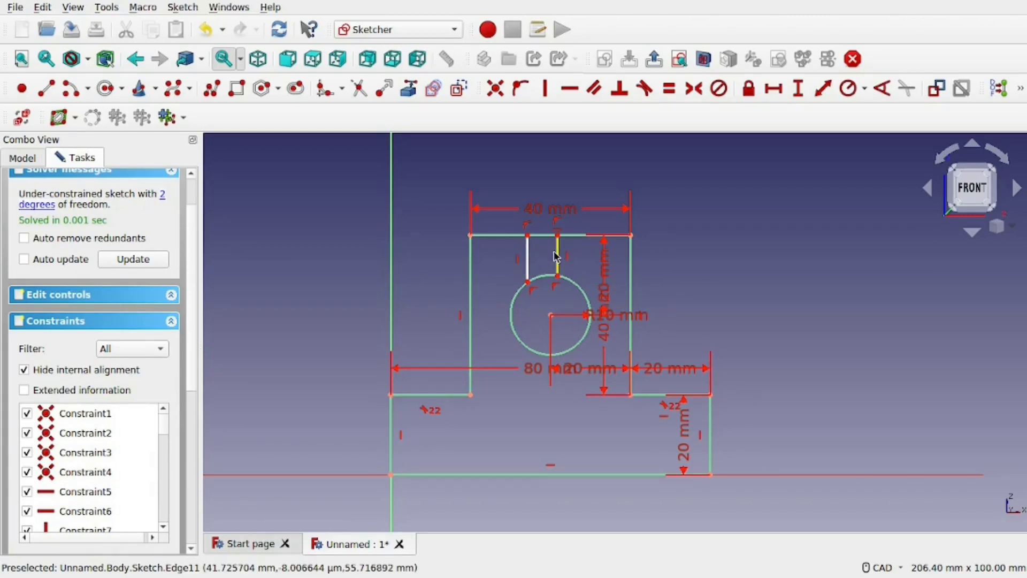
# Move the right slot line outward and constrain the horizontal distance between the two slot lines' upper endpoints to 4 mm.
pyautogui.moveTo(559, 263); pyautogui.dragTo(577, 263)
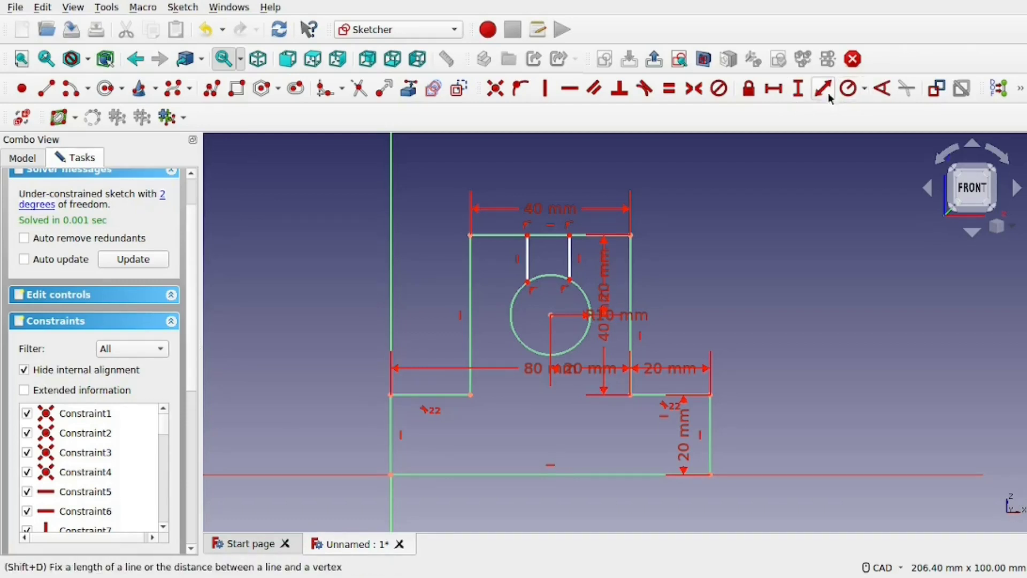
pyautogui.click(779, 94)
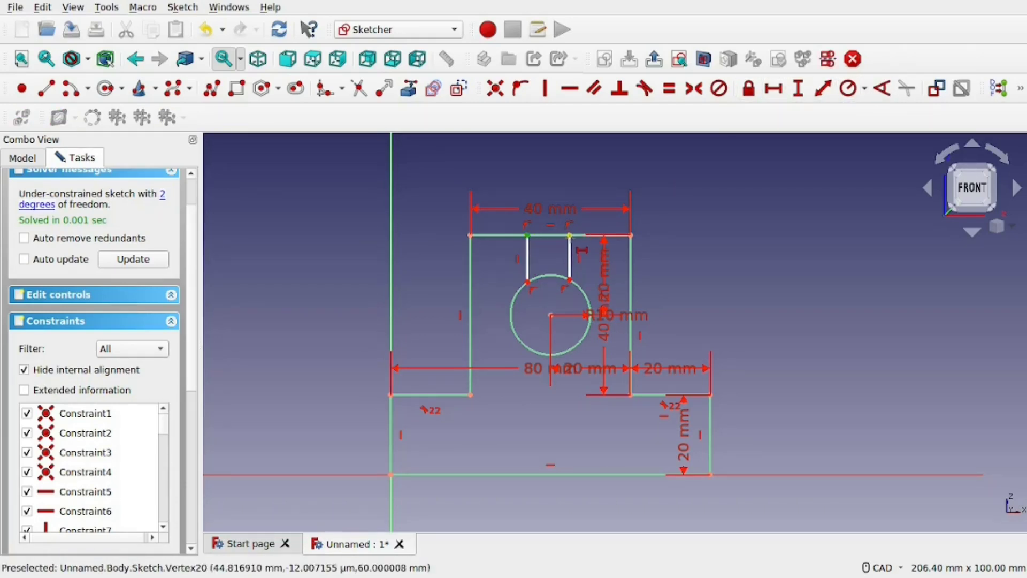
pyautogui.click(570, 235)
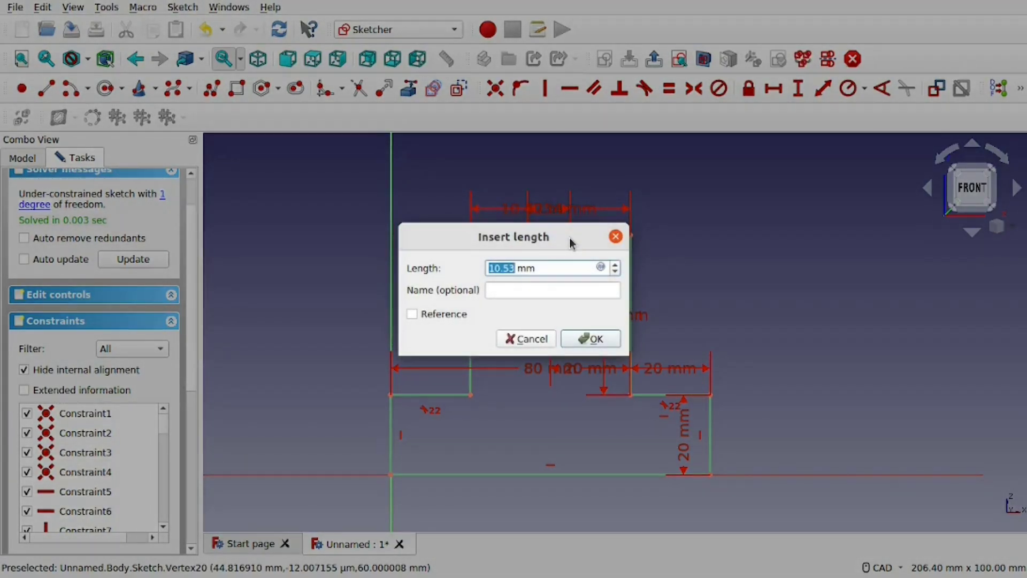
pyautogui.write('4')
pyautogui.press('Return')
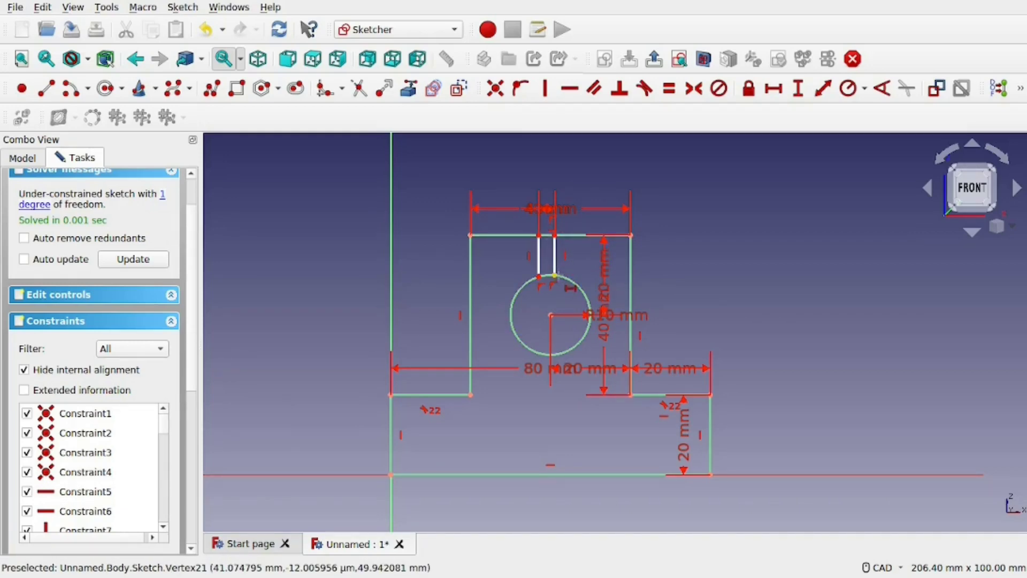
# Constrain the horizontal distance from the right slot line's lower endpoint to the upright's upper-right corner to 18 mm.
pyautogui.click(554, 276)
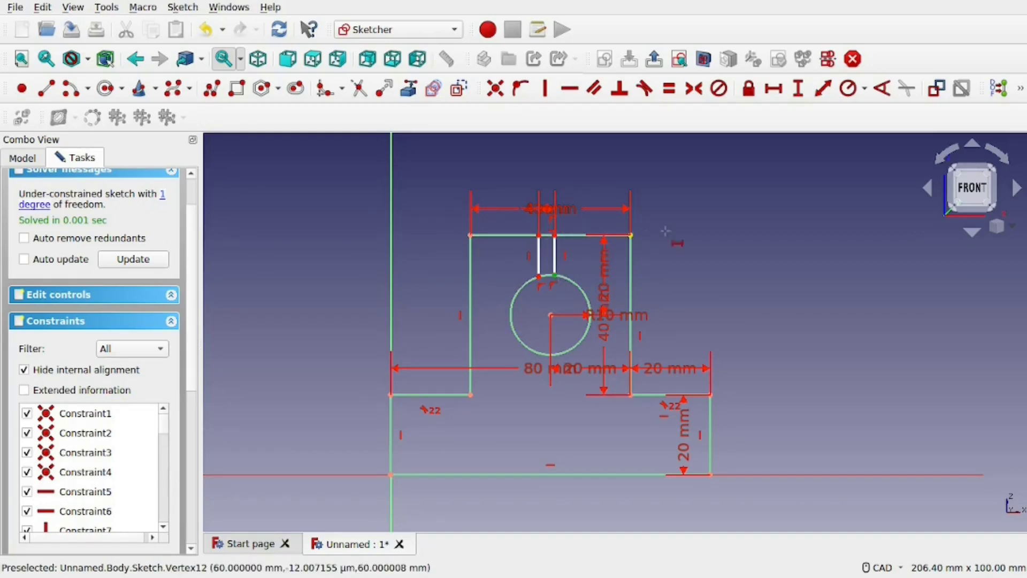
pyautogui.click(666, 231)
pyautogui.write('18')
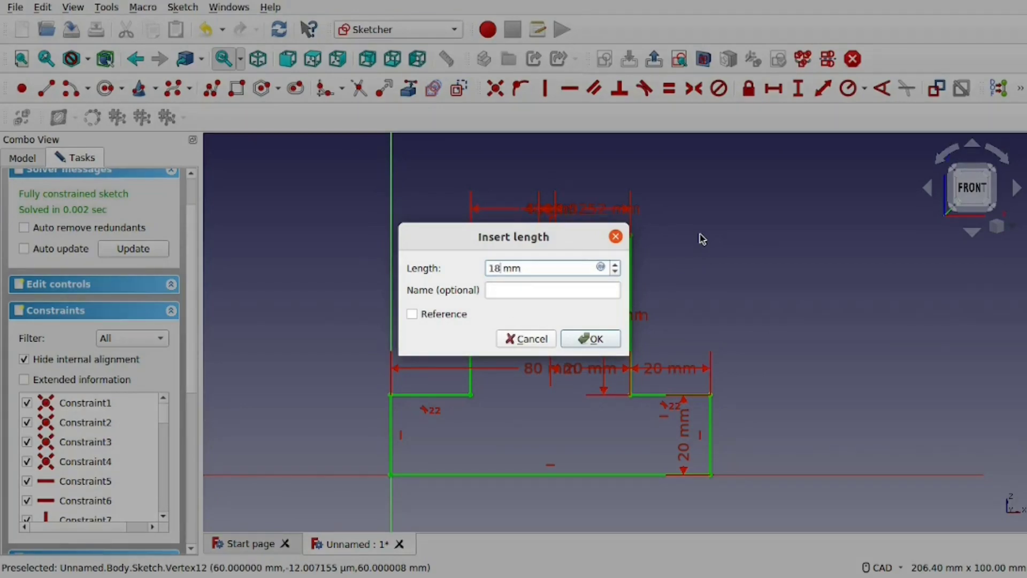
pyautogui.press('Return')
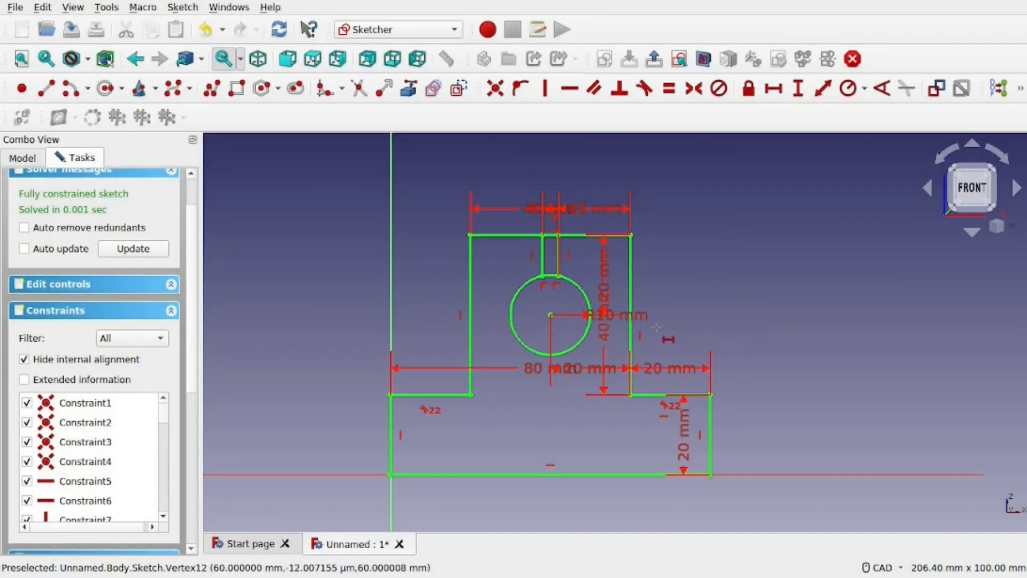
# Trim the top edge and the circle's arc between the two slot lines to open the slot into the hole.
pyautogui.scroll(5, 554, 231)
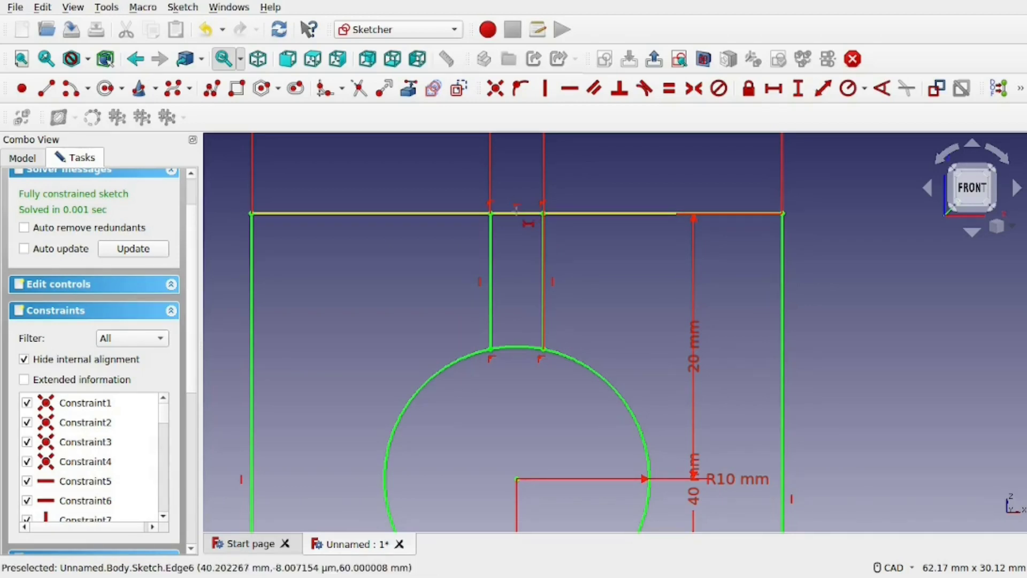
pyautogui.click(359, 88)
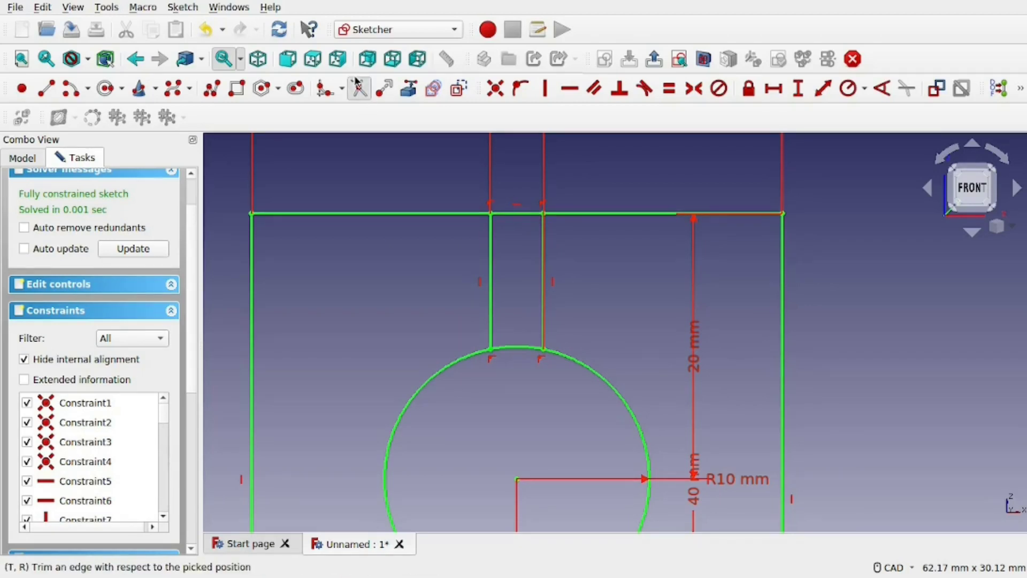
pyautogui.click(526, 216)
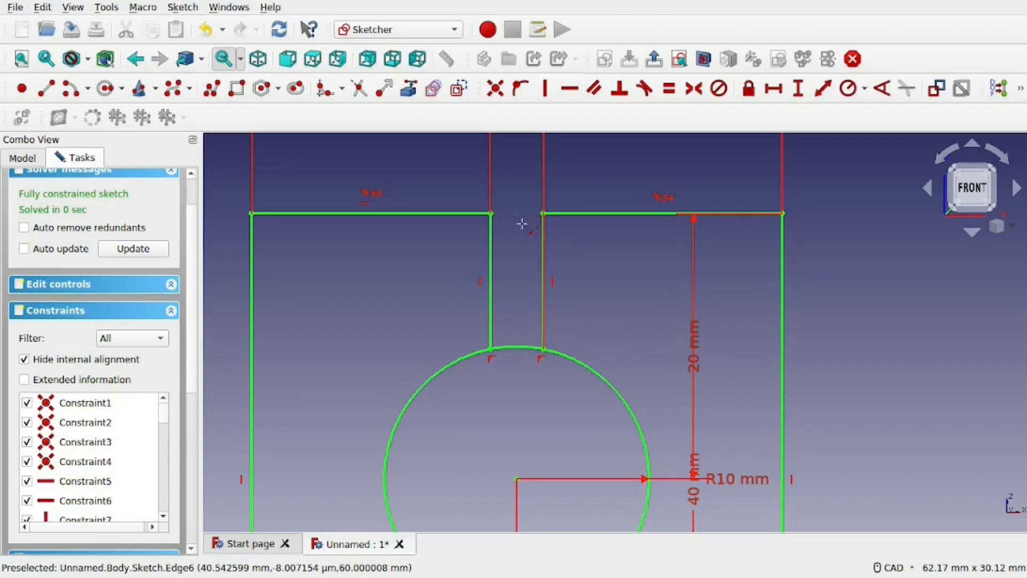
pyautogui.scroll(-8, 526, 219)
pyautogui.scroll(4, 548, 319)
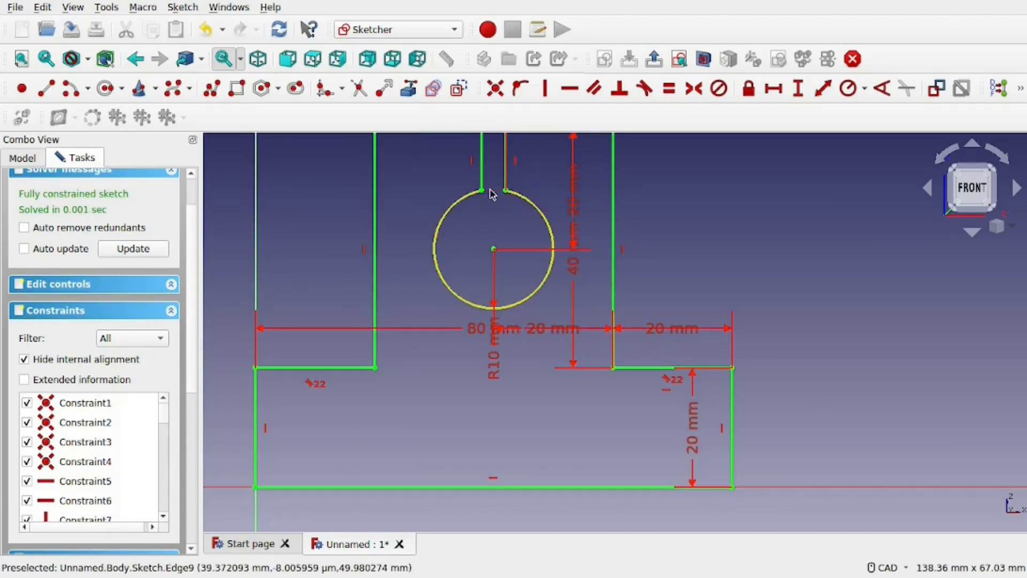
pyautogui.click(492, 195)
pyautogui.scroll(-7, 497, 203)
pyautogui.scroll(5, 513, 211)
pyautogui.moveTo(517, 223); pyautogui.dragTo(530, 283, button='middle')
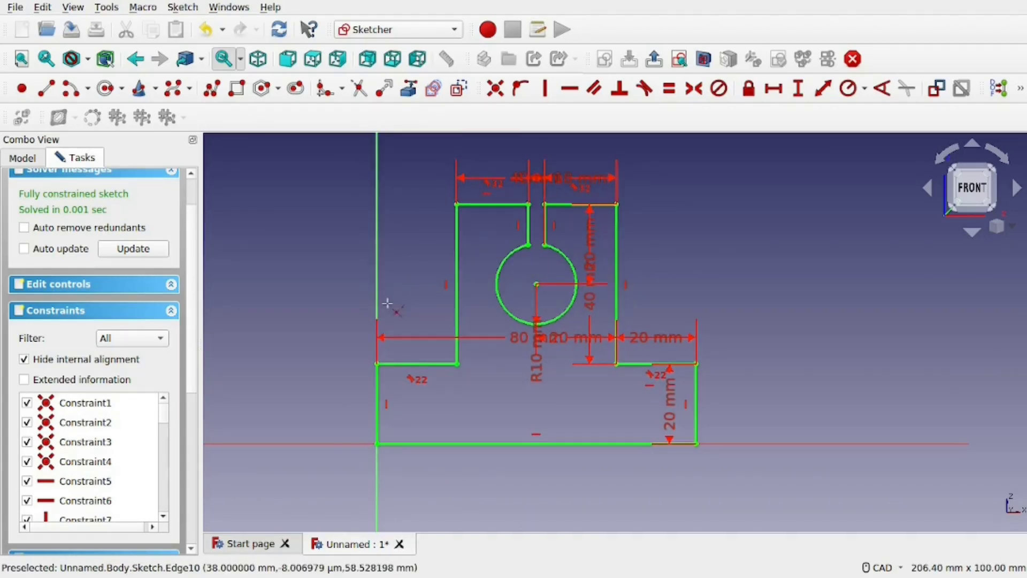
# Finish the sketch and pad the slotted profile to a length of 30 mm.
pyautogui.click(654, 59)
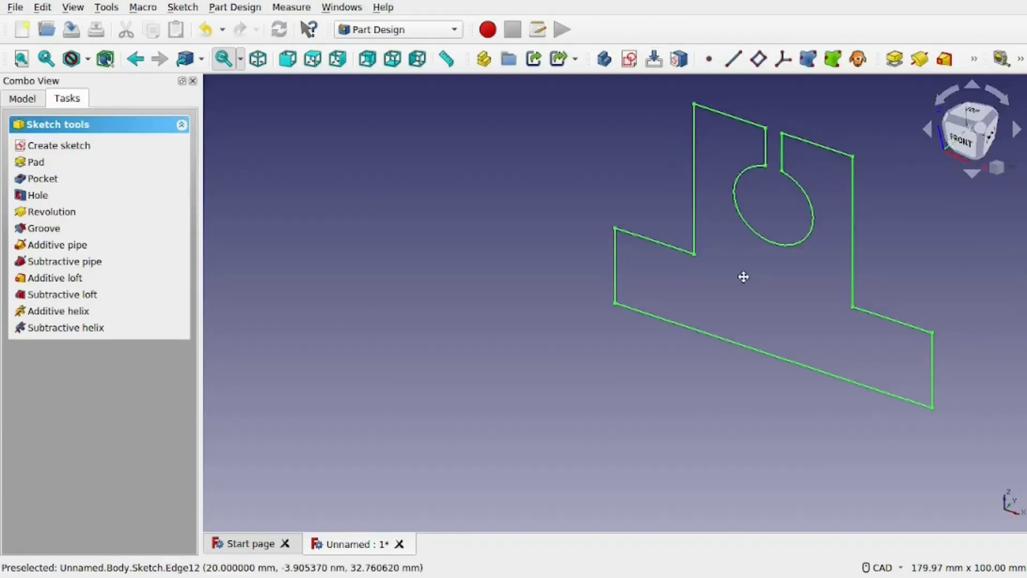
pyautogui.moveTo(743, 276); pyautogui.dragTo(610, 319, button='middle')
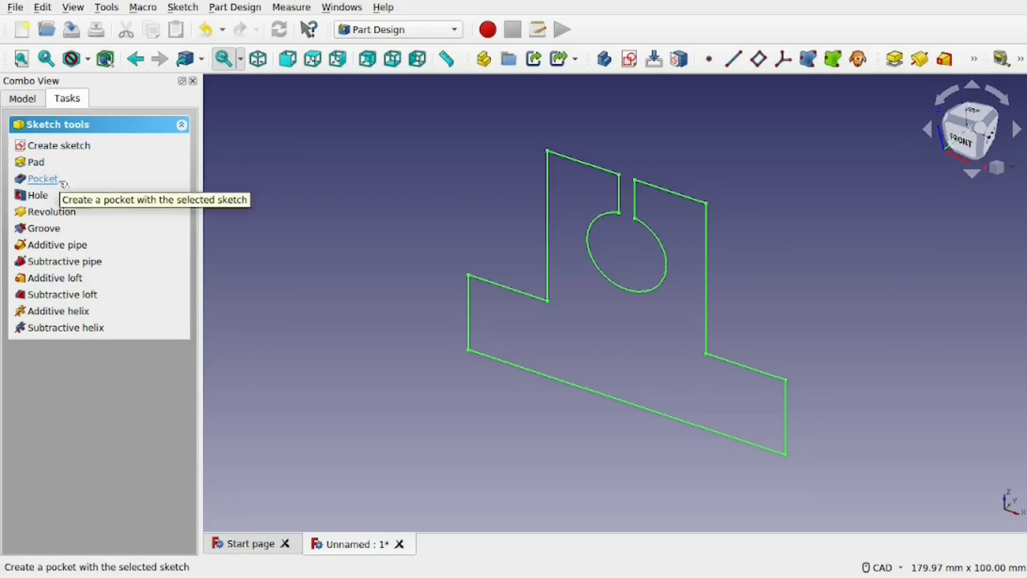
pyautogui.click(36, 162)
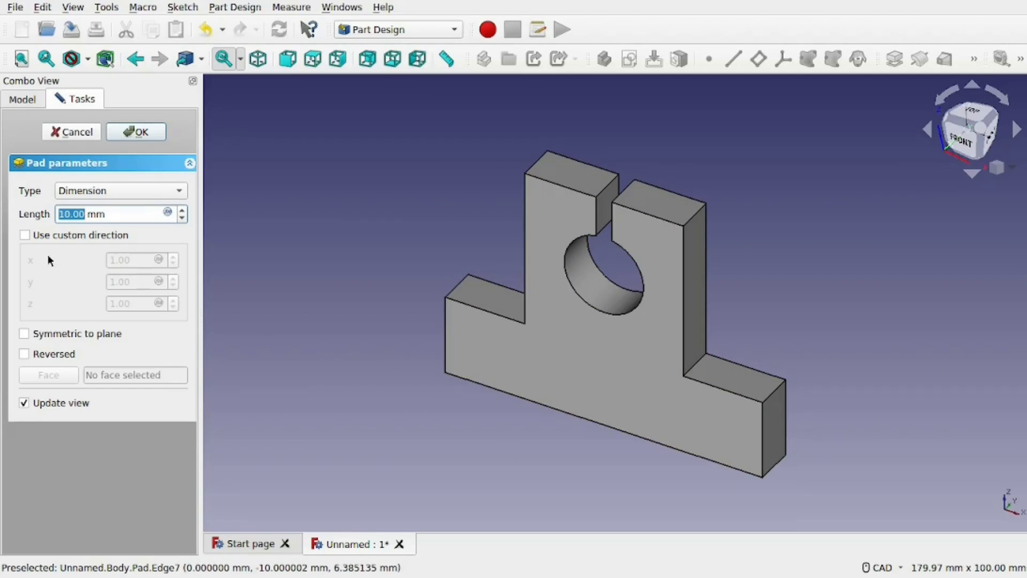
pyautogui.write('3')
pyautogui.press('Return')
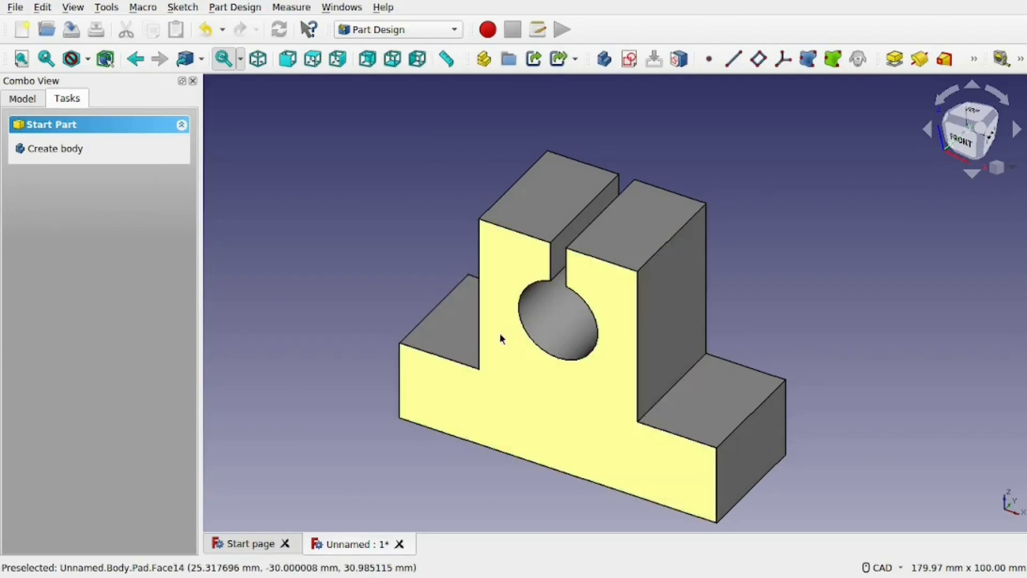
# Create a new sketch on the left side face of the padded upright.
pyautogui.moveTo(500, 339); pyautogui.dragTo(660, 319, button='middle')
pyautogui.moveTo(351, 294); pyautogui.dragTo(568, 386, button='middle')
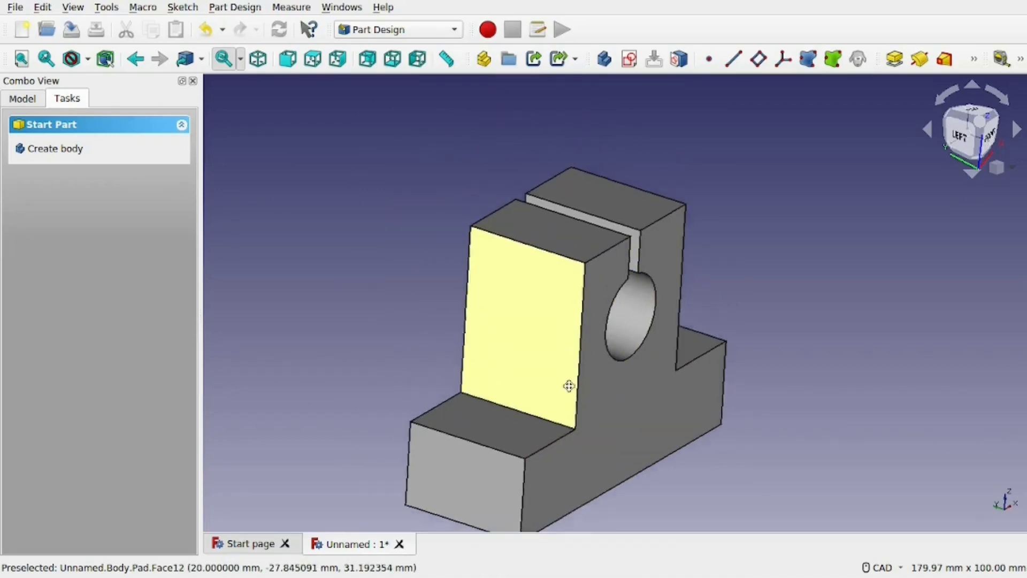
pyautogui.click(522, 283)
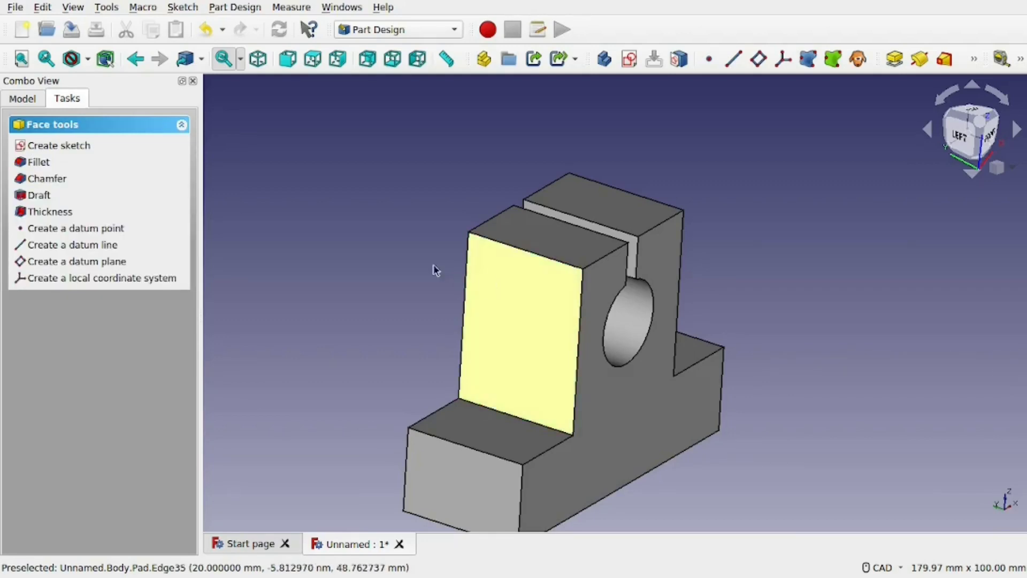
pyautogui.click(58, 145)
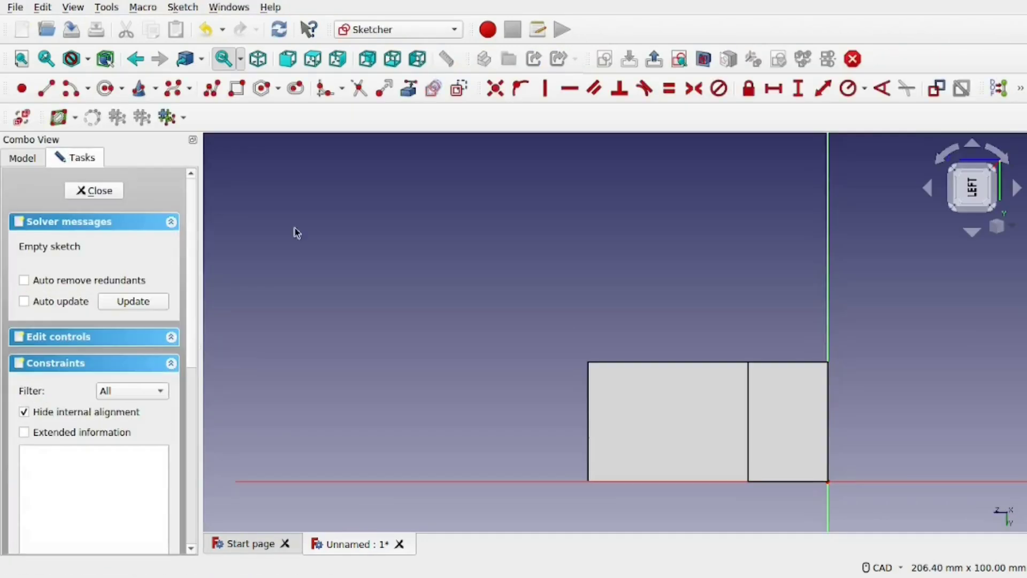
pyautogui.moveTo(710, 389)
pyautogui.mouseDown(button='middle')
pyautogui.moveTo(653, 271)
pyautogui.moveTo(648, 299)
pyautogui.mouseUp(button='middle')
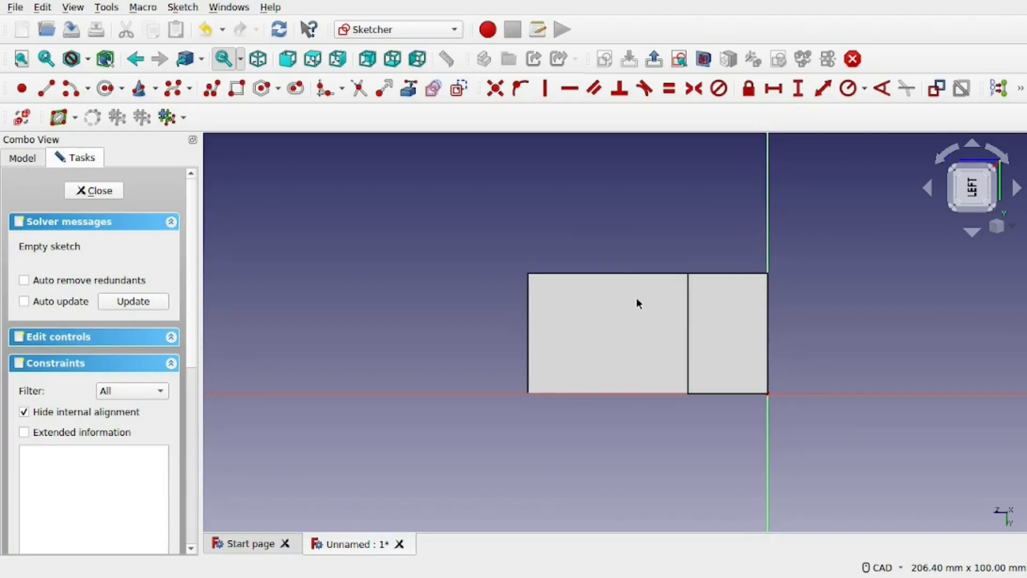
# Draw a circle about 7.6 mm in diameter on the upright's side face, near its upper end.
pyautogui.click(111, 90)
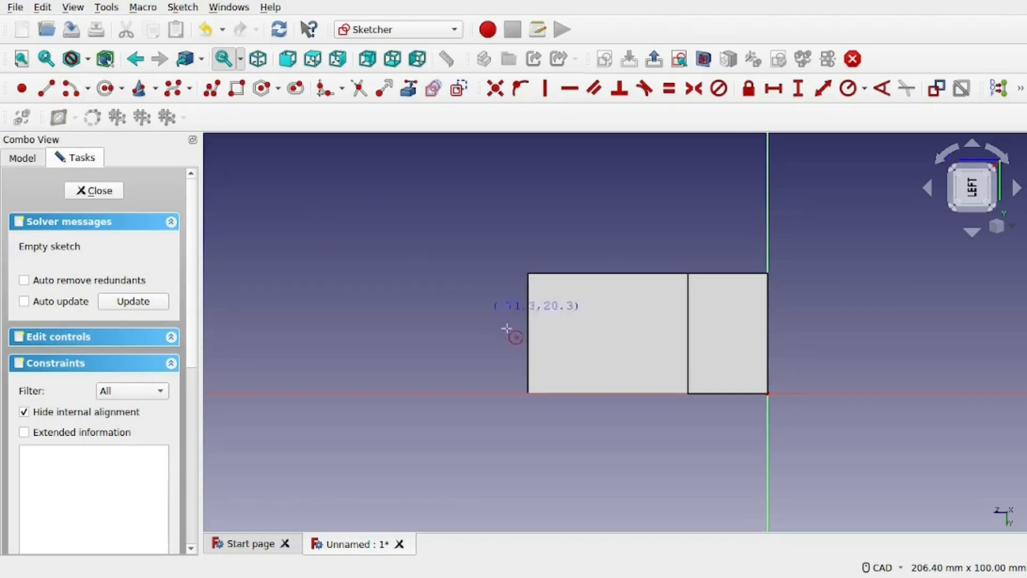
pyautogui.click(565, 337)
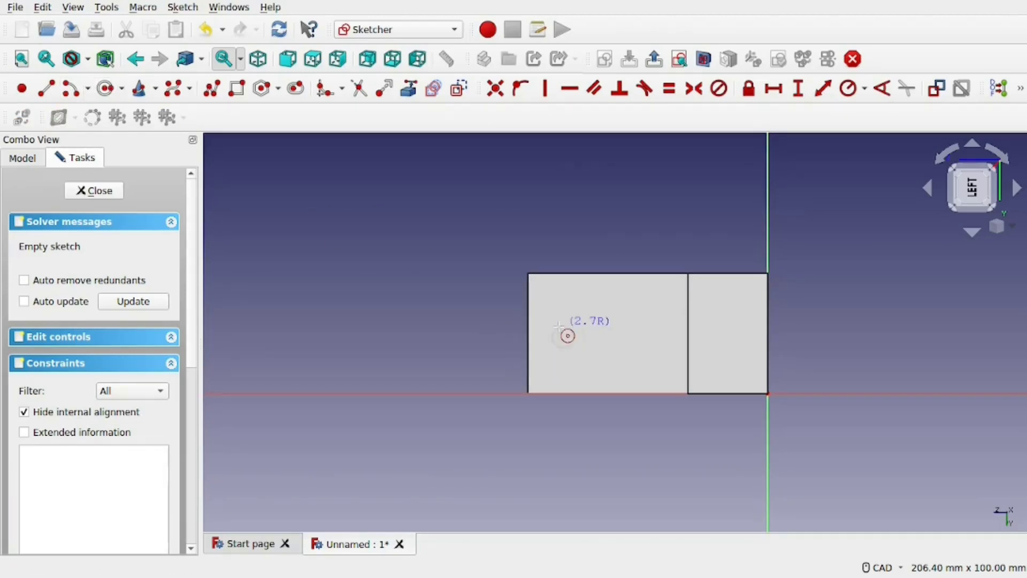
pyautogui.click(556, 323)
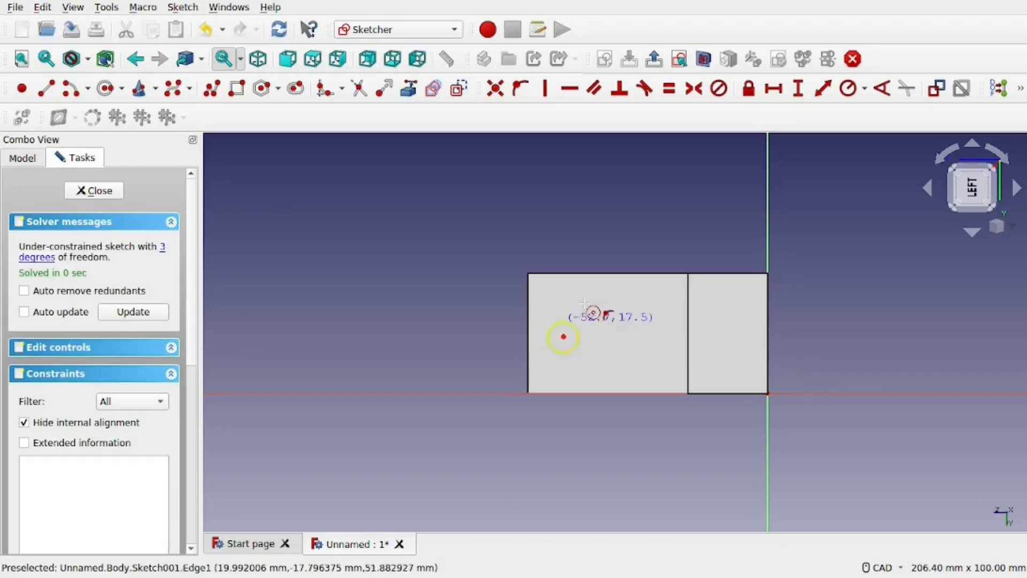
# Constrain the diameter of the circle on the upright's side face to 3 mm.
pyautogui.click(863, 89)
pyautogui.click(868, 128)
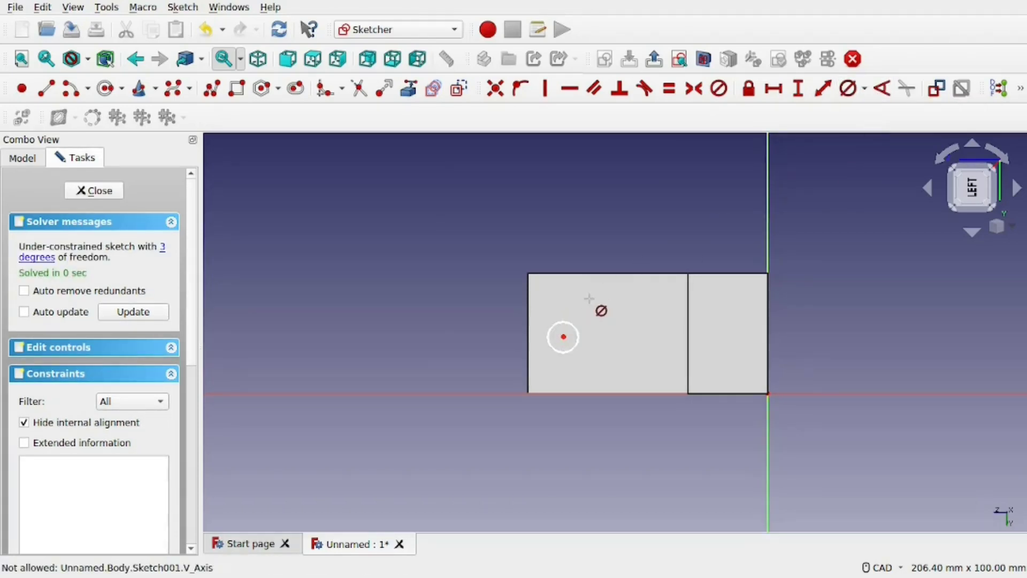
pyautogui.click(570, 324)
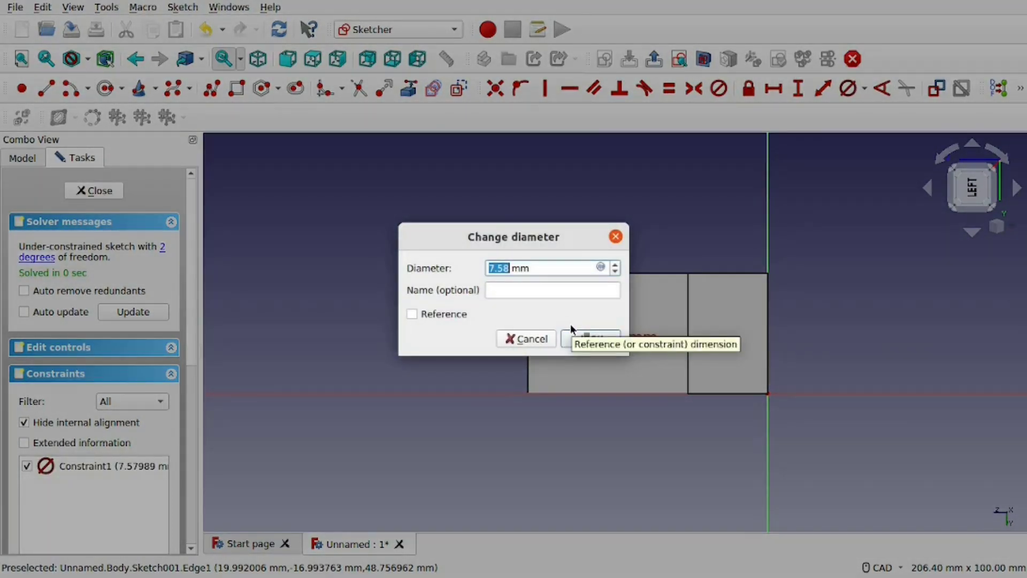
pyautogui.write('3')
pyautogui.press('Return')
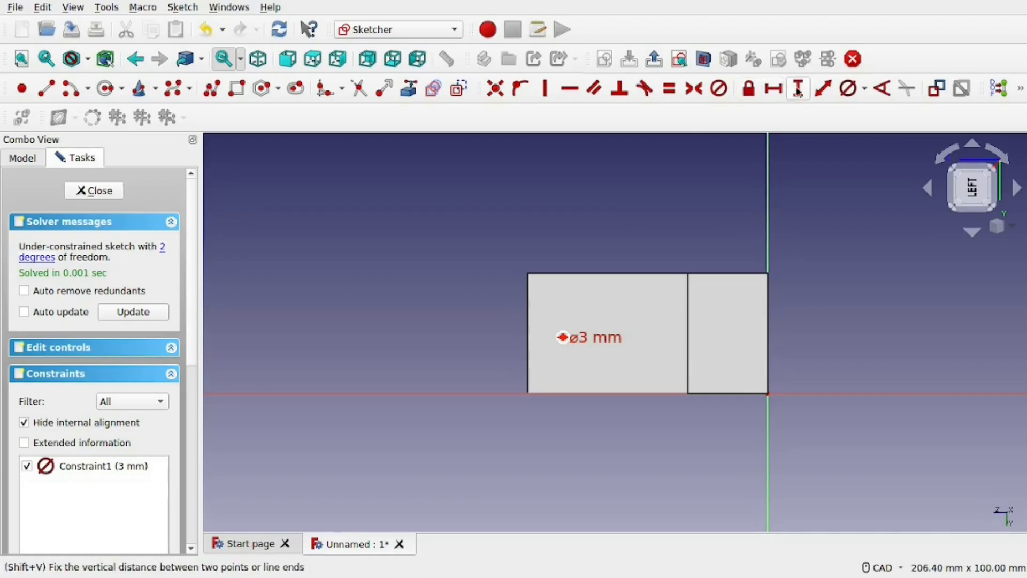
# Constrain the horizontal distance between the circle's centre and the sketch origin to 55 mm.
pyautogui.click(774, 90)
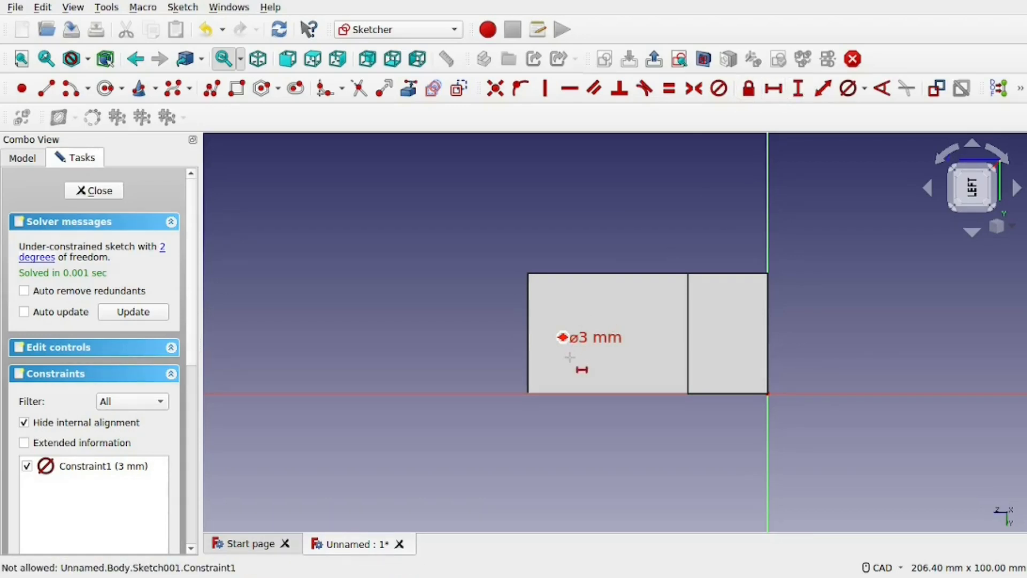
pyautogui.scroll(2, 561, 337)
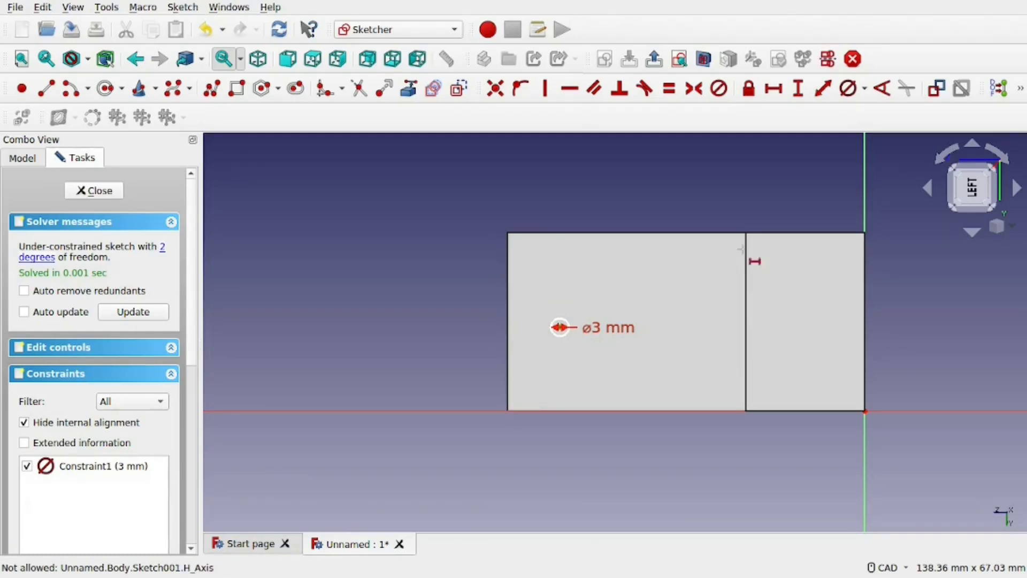
pyautogui.click(864, 411)
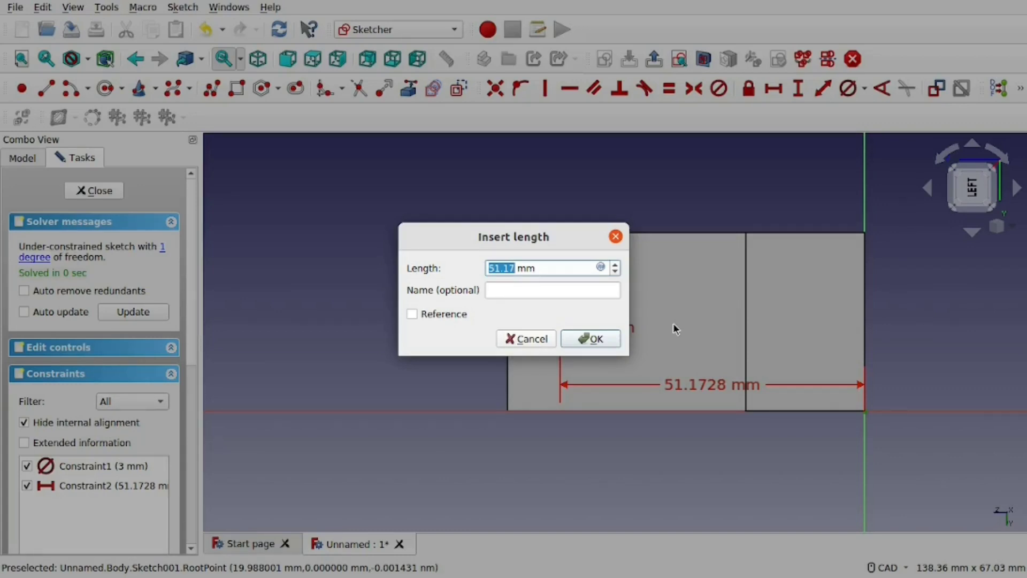
pyautogui.write('55')
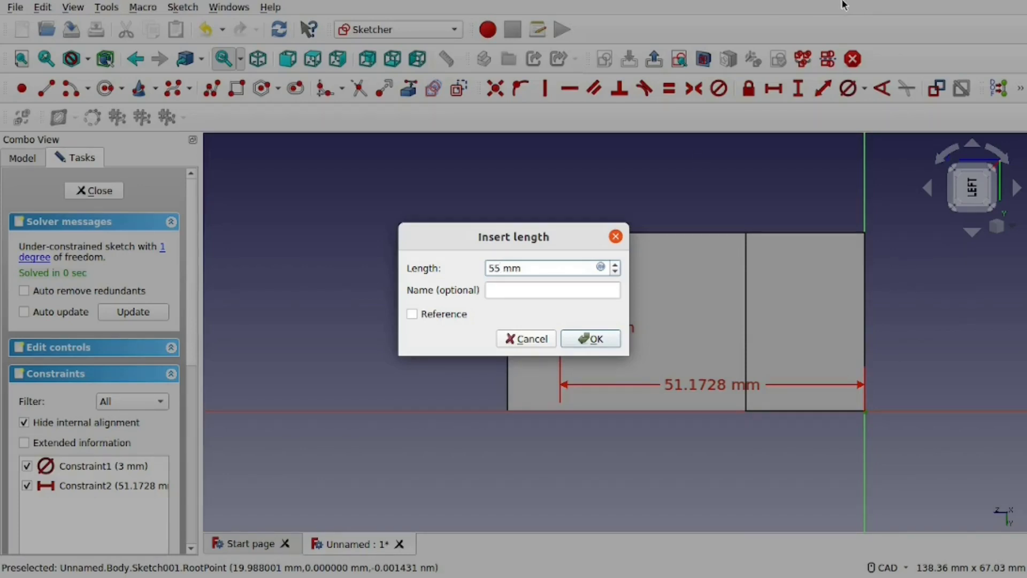
pyautogui.press('Return')
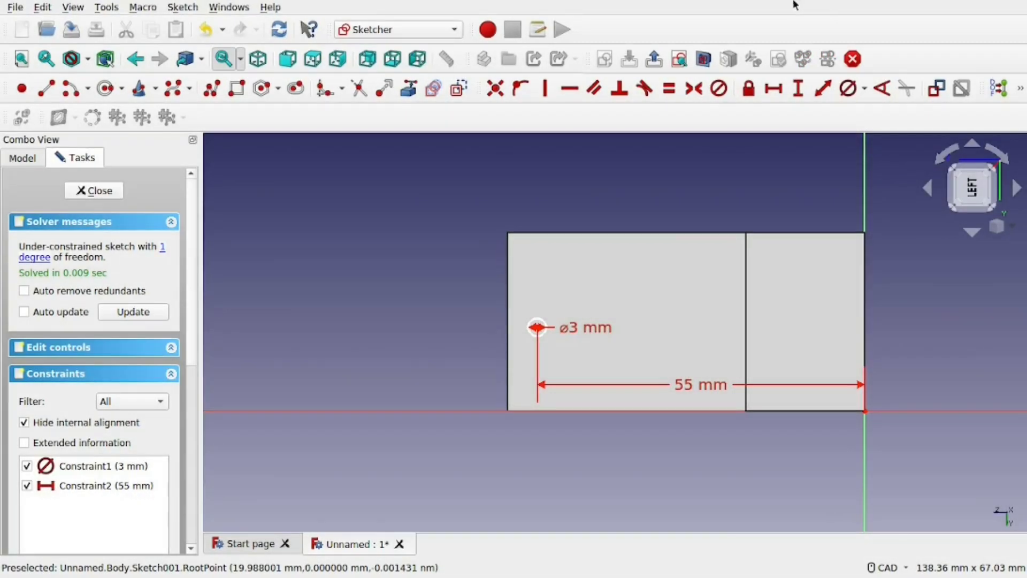
pyautogui.moveTo(649, 257); pyautogui.dragTo(636, 362, button='middle')
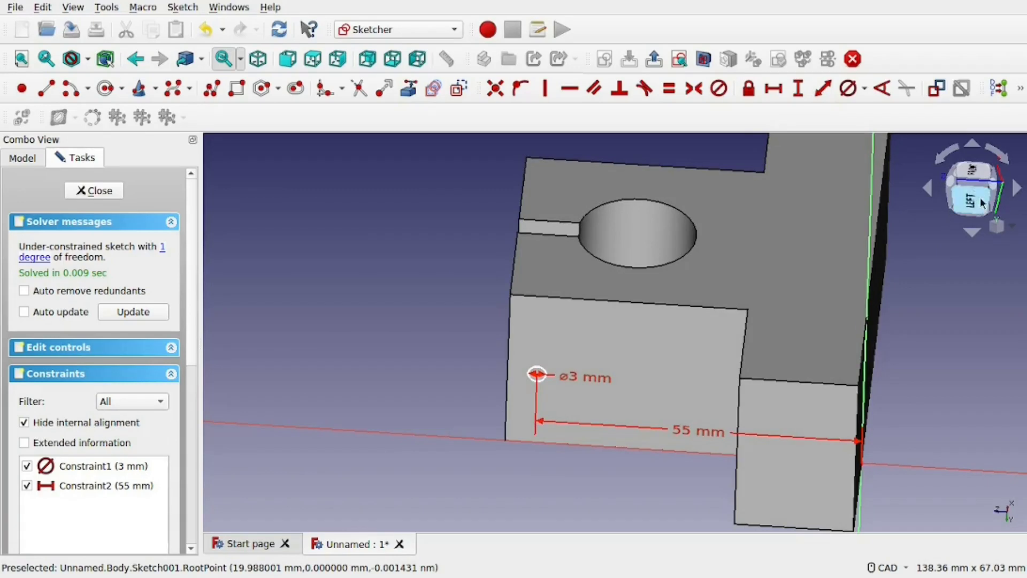
pyautogui.click(975, 208)
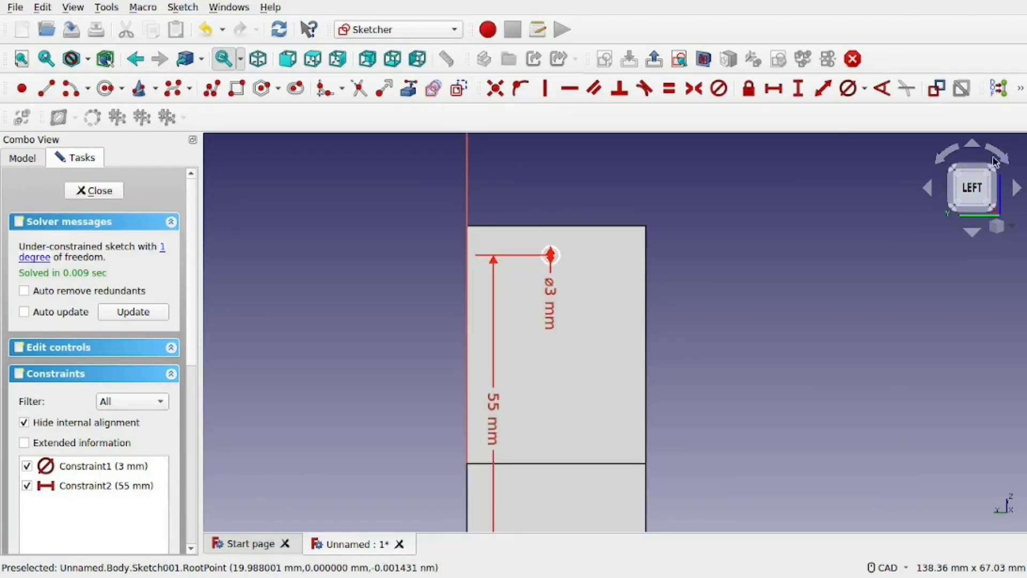
pyautogui.moveTo(739, 265)
pyautogui.mouseDown(button='middle')
pyautogui.moveTo(601, 296)
pyautogui.moveTo(608, 321)
pyautogui.moveTo(649, 337)
pyautogui.moveTo(593, 347)
pyautogui.mouseUp(button='middle')
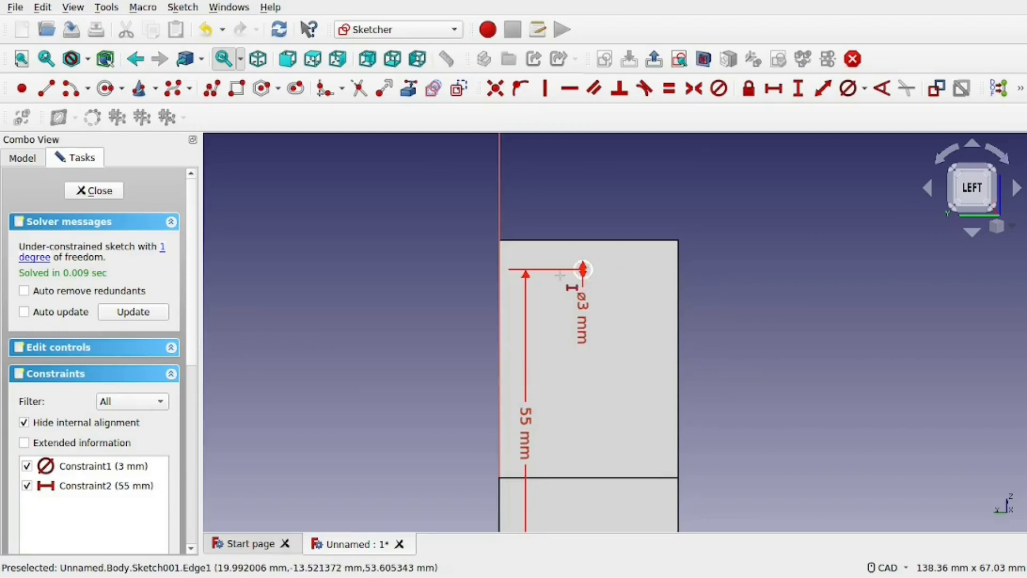
pyautogui.click(774, 89)
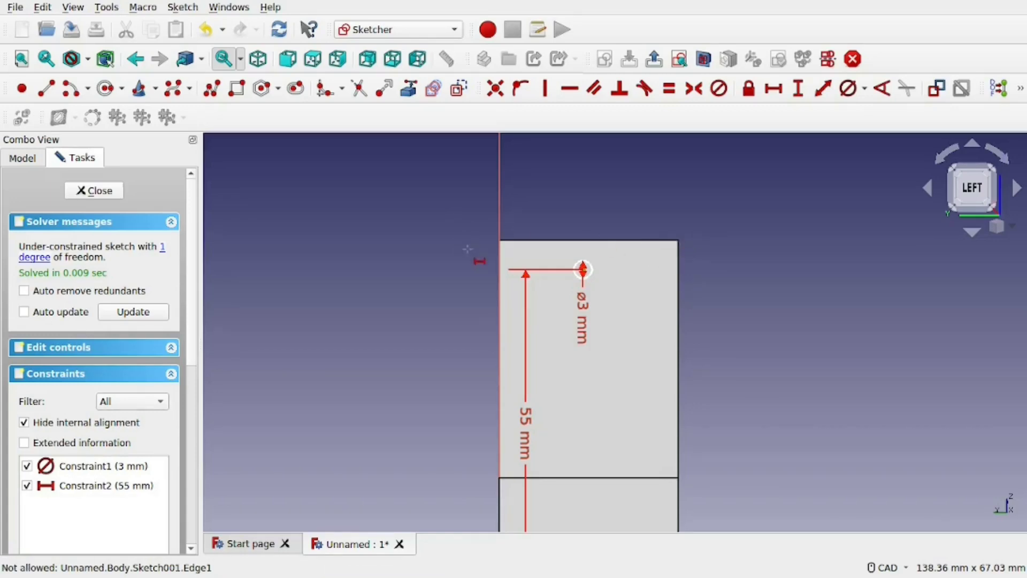
pyautogui.moveTo(545, 215); pyautogui.dragTo(548, 49, button='middle')
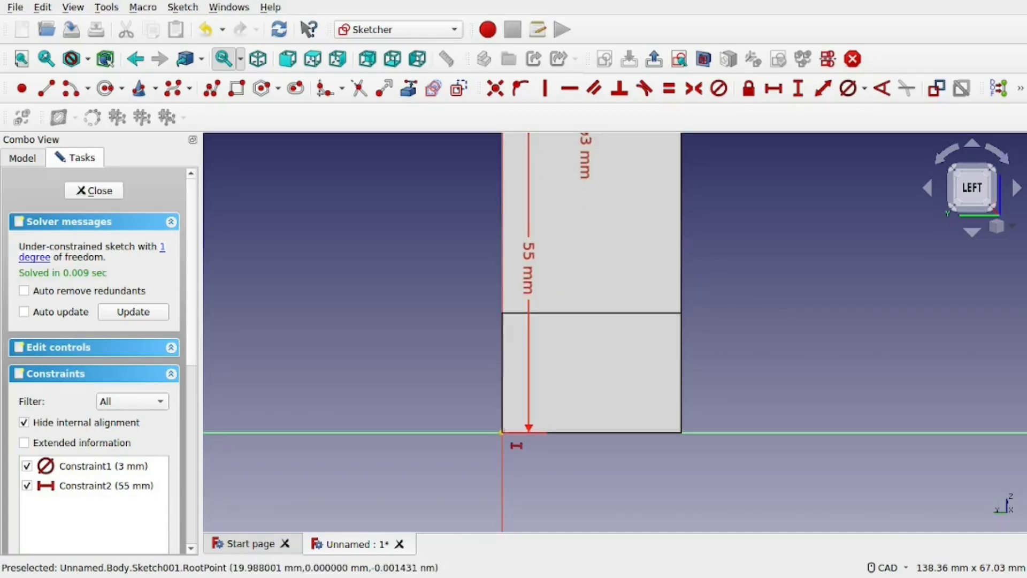
pyautogui.click(502, 432)
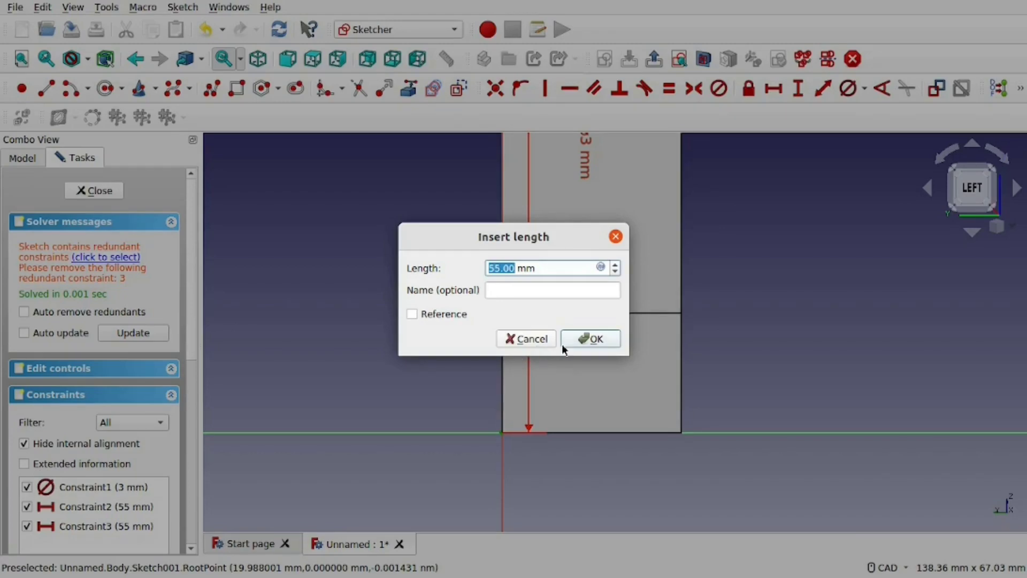
pyautogui.click(527, 339)
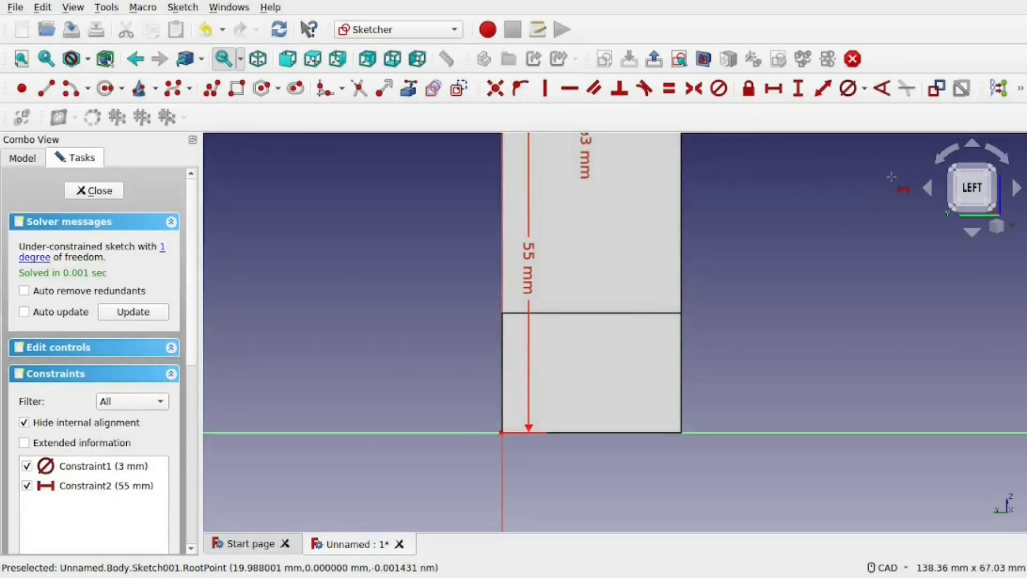
pyautogui.click(946, 153)
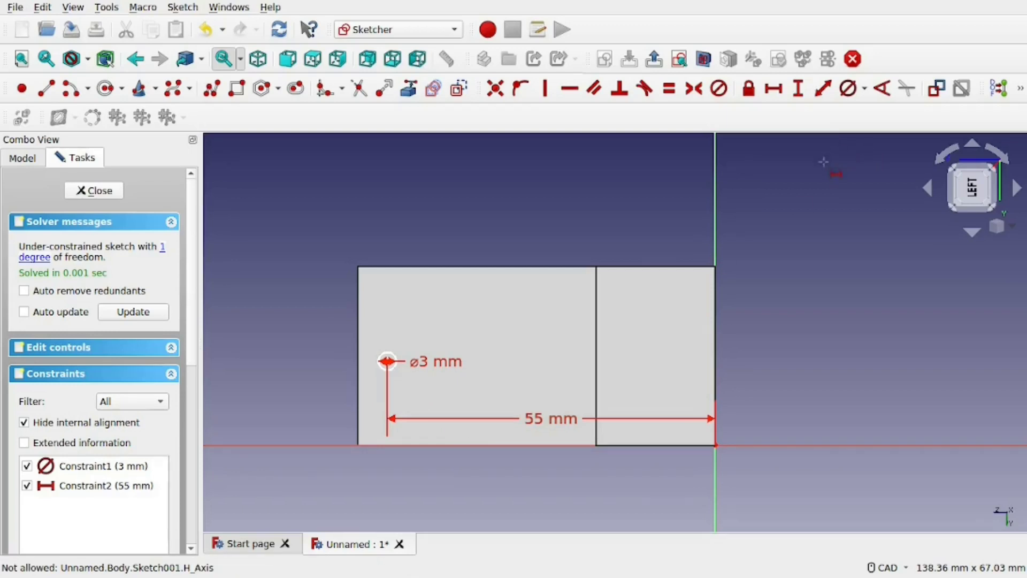
# Constrain the vertical distance between the circle's centre and the sketch origin to 15 mm.
pyautogui.click(798, 89)
pyautogui.click(716, 444)
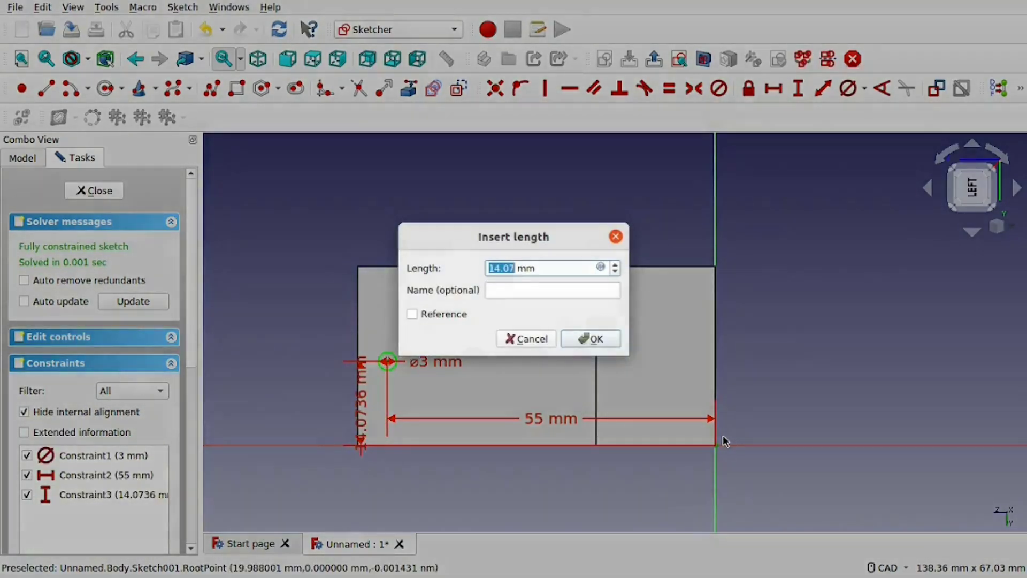
pyautogui.write('15')
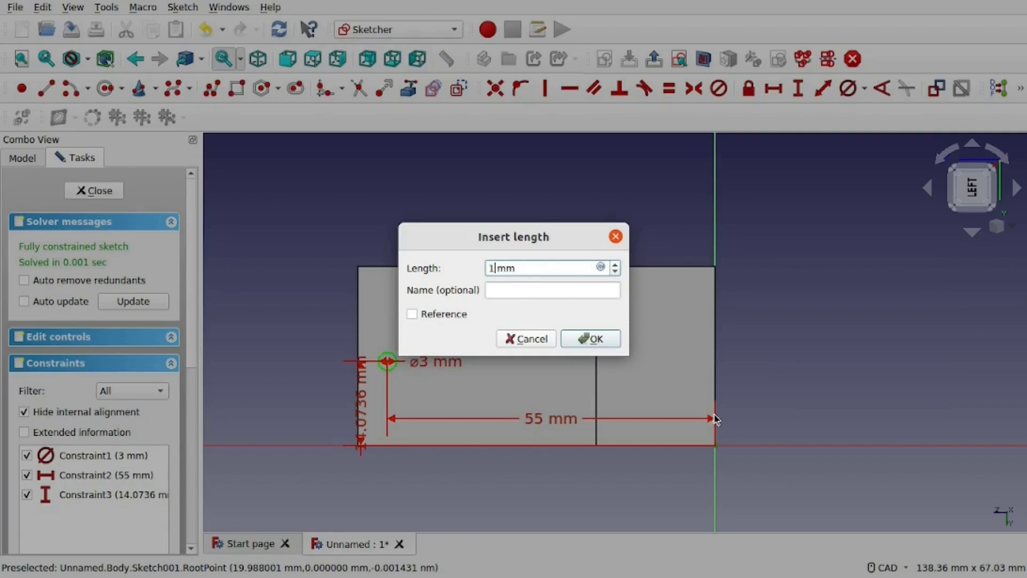
pyautogui.press('Return')
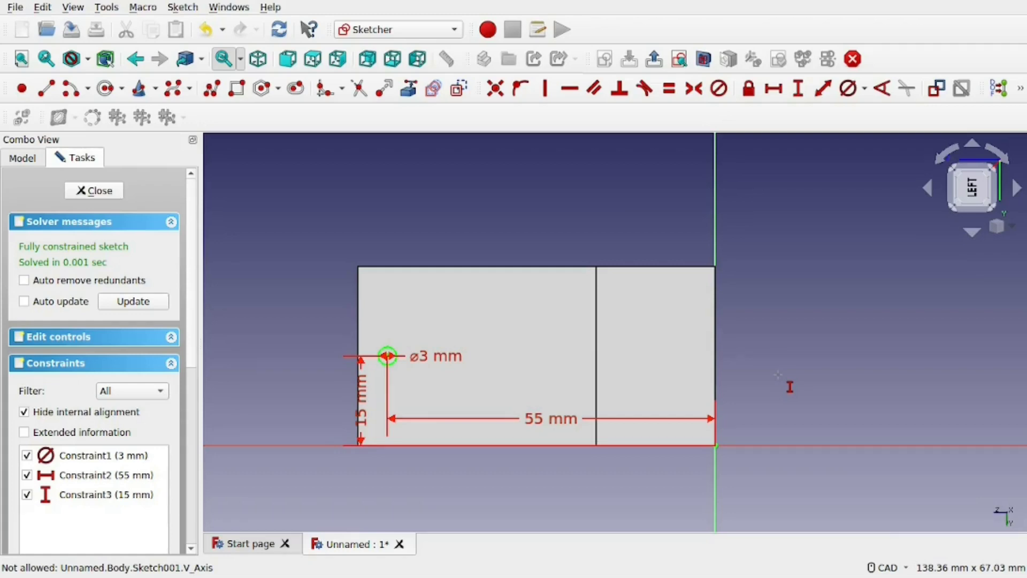
pyautogui.moveTo(764, 395); pyautogui.dragTo(811, 380, button='middle')
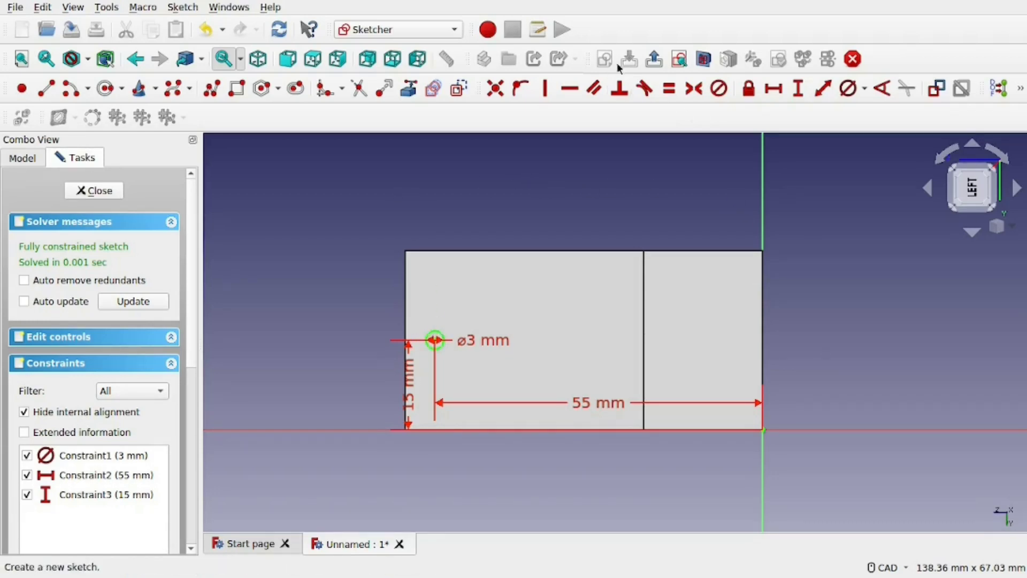
# Finish the circle sketch and set up a pocket from it with the type Through all.
pyautogui.click(653, 59)
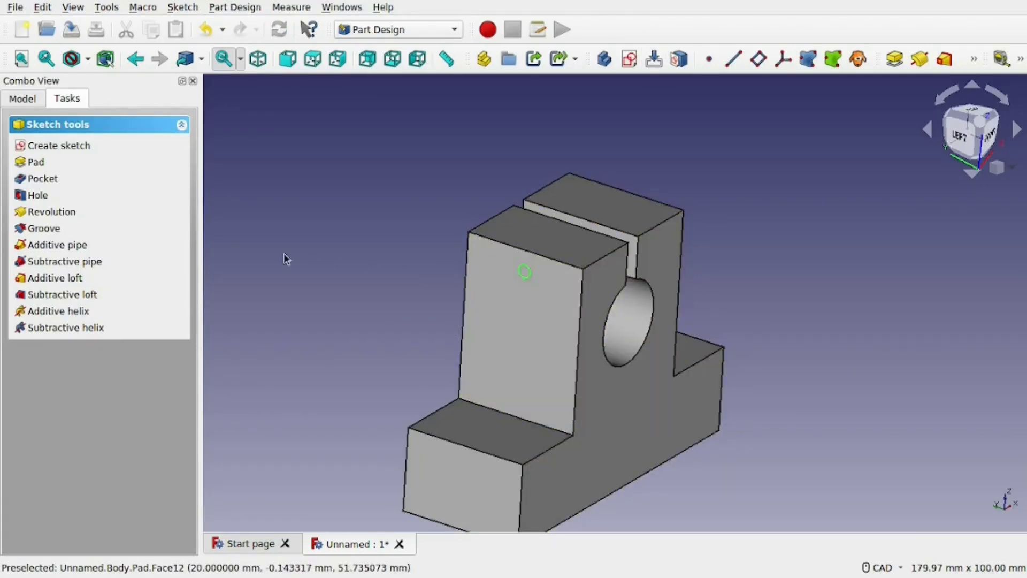
pyautogui.click(58, 184)
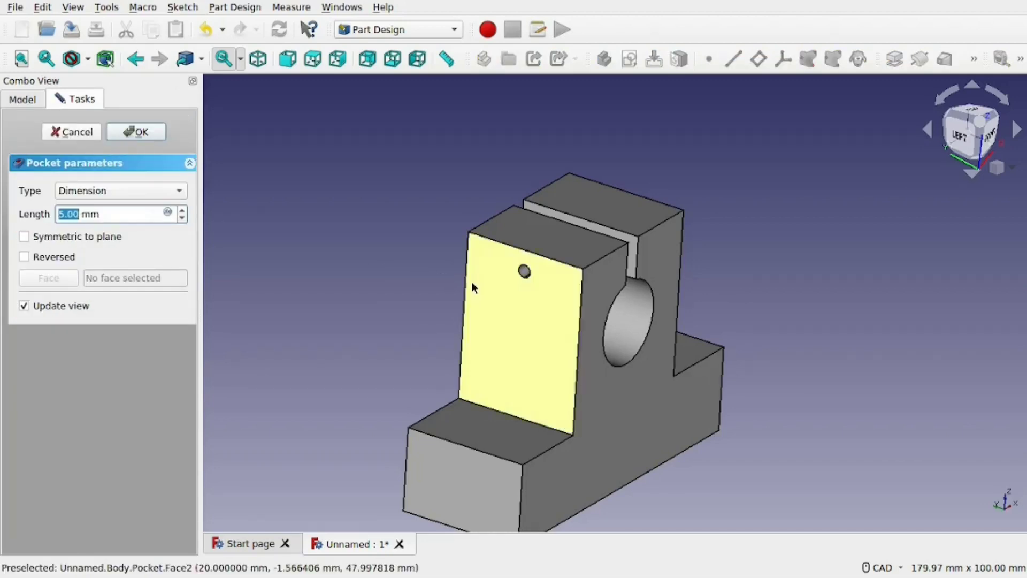
pyautogui.moveTo(607, 348); pyautogui.dragTo(637, 319, button='middle')
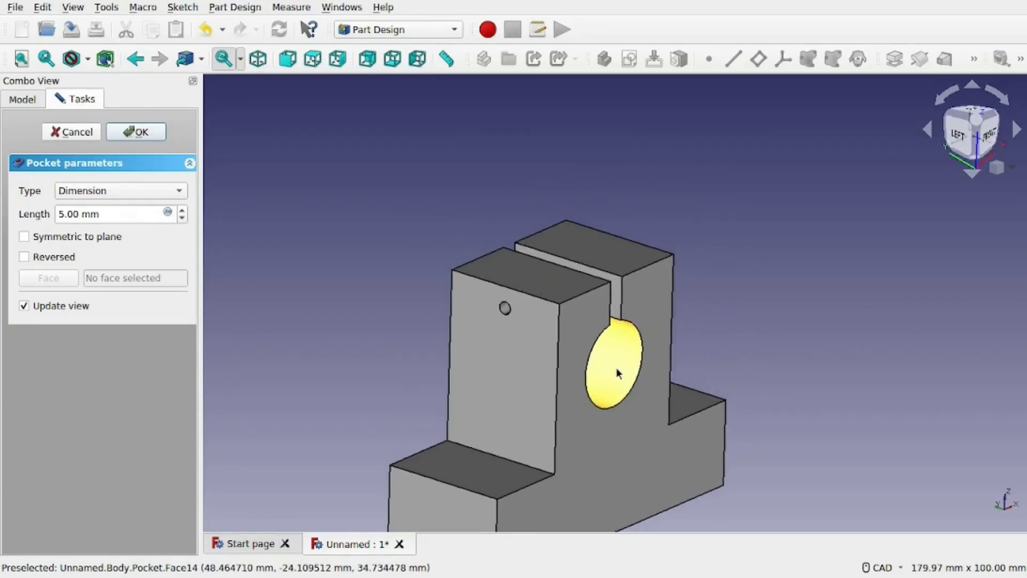
pyautogui.scroll(5, 614, 308)
pyautogui.moveTo(614, 307); pyautogui.dragTo(644, 316, button='middle')
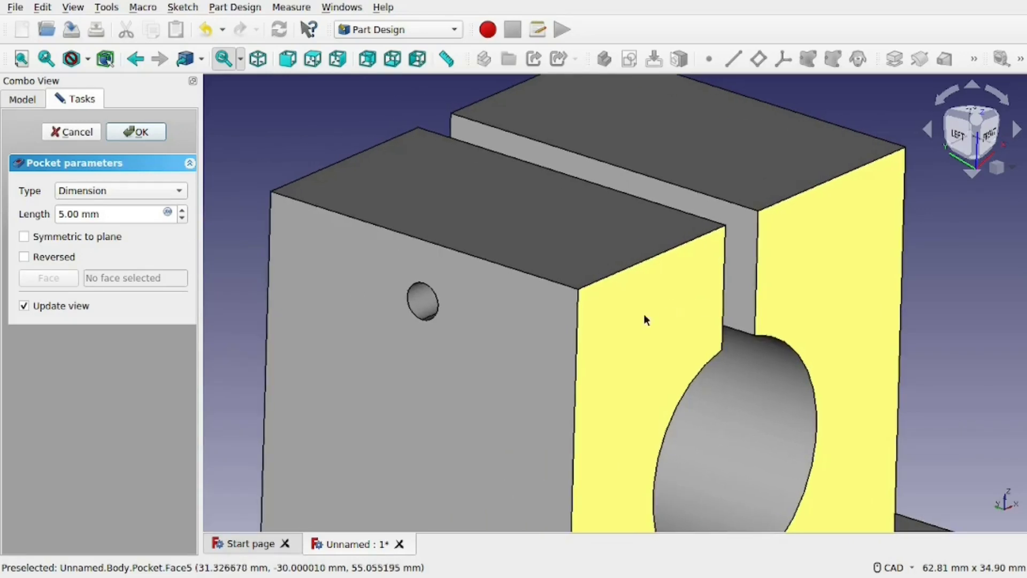
pyautogui.click(143, 192)
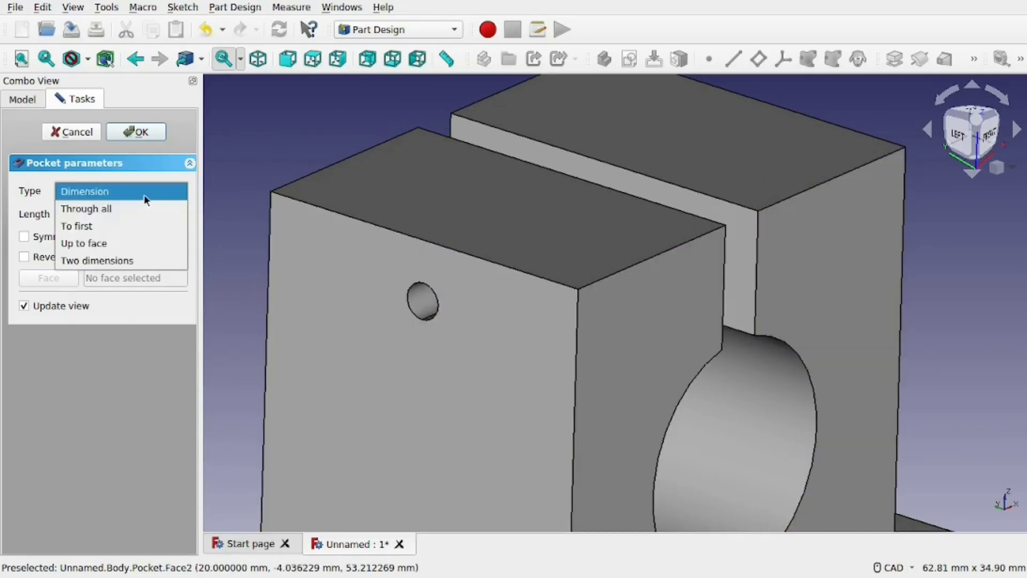
pyautogui.click(145, 210)
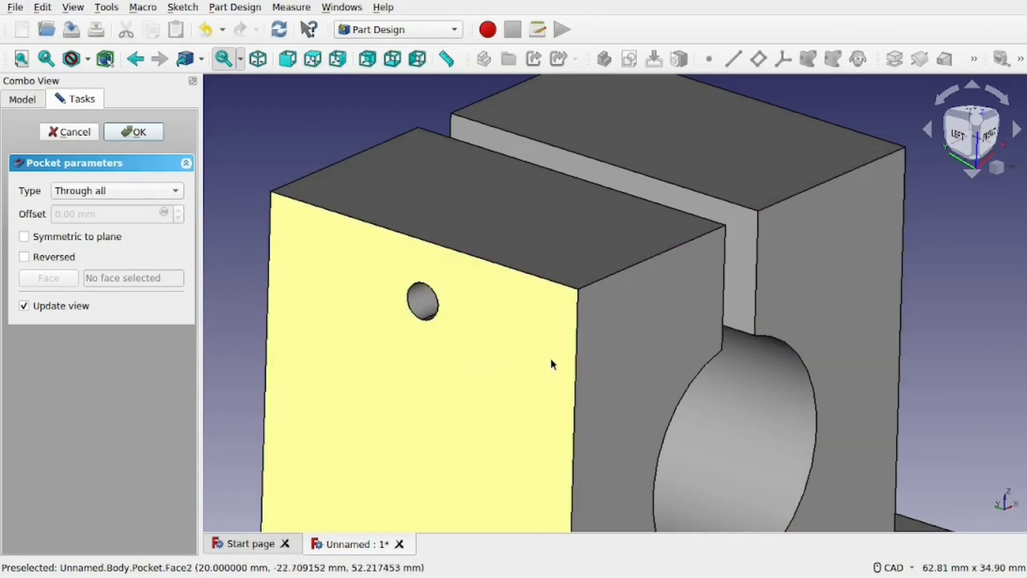
# Examine the pocketed hole from both sides of the upright and check the overall shape of the block.
pyautogui.scroll(-5, 630, 296)
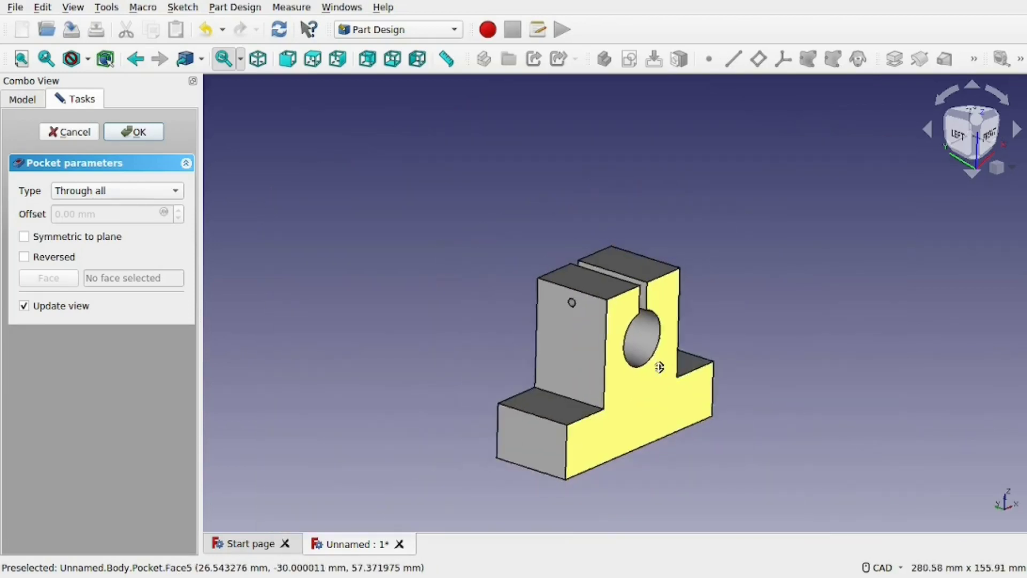
pyautogui.moveTo(630, 296); pyautogui.dragTo(503, 356, button='middle')
pyautogui.moveTo(813, 283); pyautogui.dragTo(742, 357, button='middle')
pyautogui.scroll(4, 748, 354)
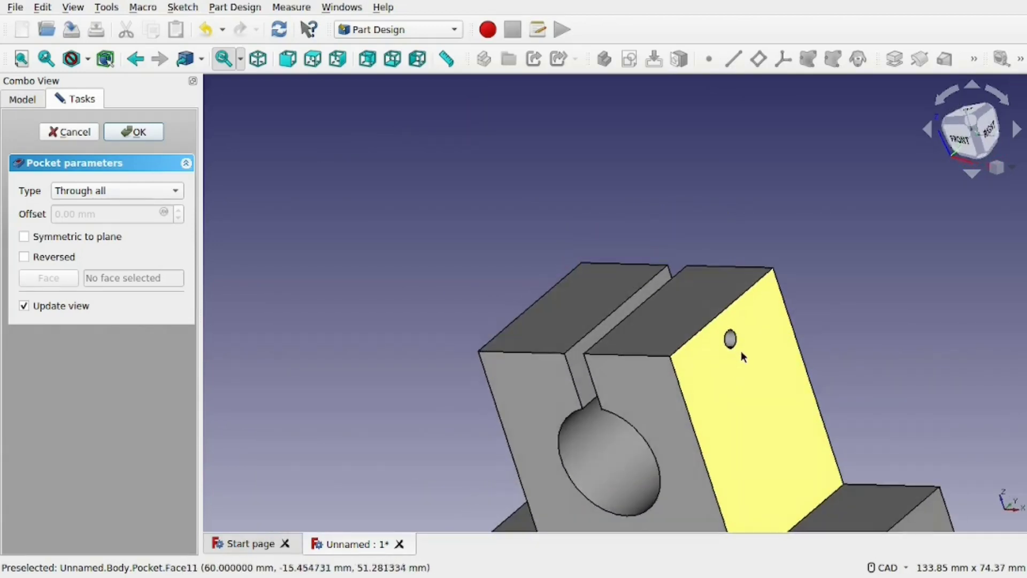
pyautogui.moveTo(572, 355)
pyautogui.mouseDown(button='middle')
pyautogui.moveTo(658, 394)
pyautogui.moveTo(713, 353)
pyautogui.moveTo(531, 404)
pyautogui.moveTo(615, 407)
pyautogui.moveTo(672, 395)
pyautogui.moveTo(546, 422)
pyautogui.moveTo(474, 382)
pyautogui.moveTo(624, 367)
pyautogui.moveTo(637, 415)
pyautogui.moveTo(596, 415)
pyautogui.moveTo(562, 348)
pyautogui.moveTo(589, 357)
pyautogui.mouseUp(button='middle')
pyautogui.scroll(-5, 614, 303)
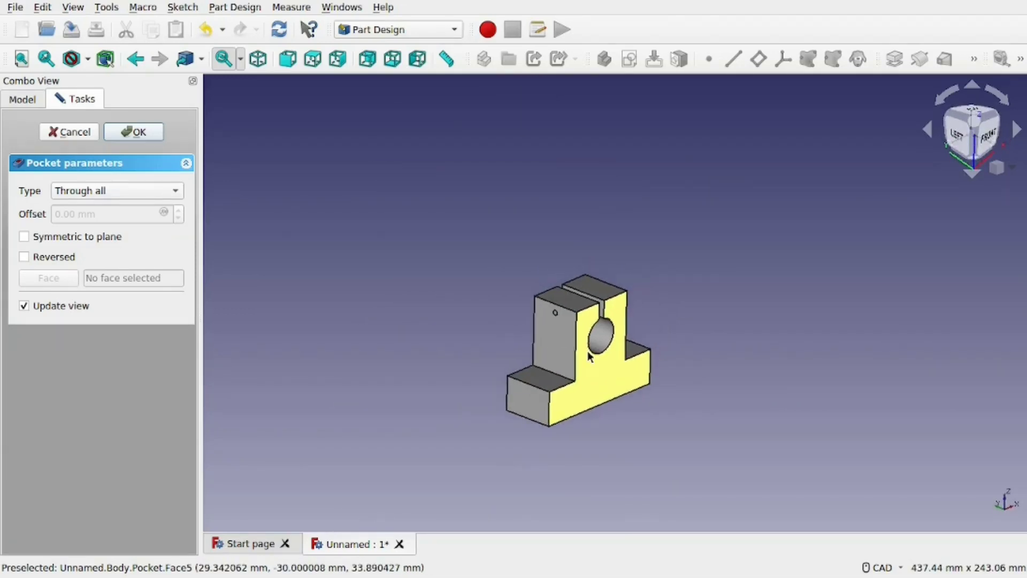
pyautogui.scroll(3, 589, 352)
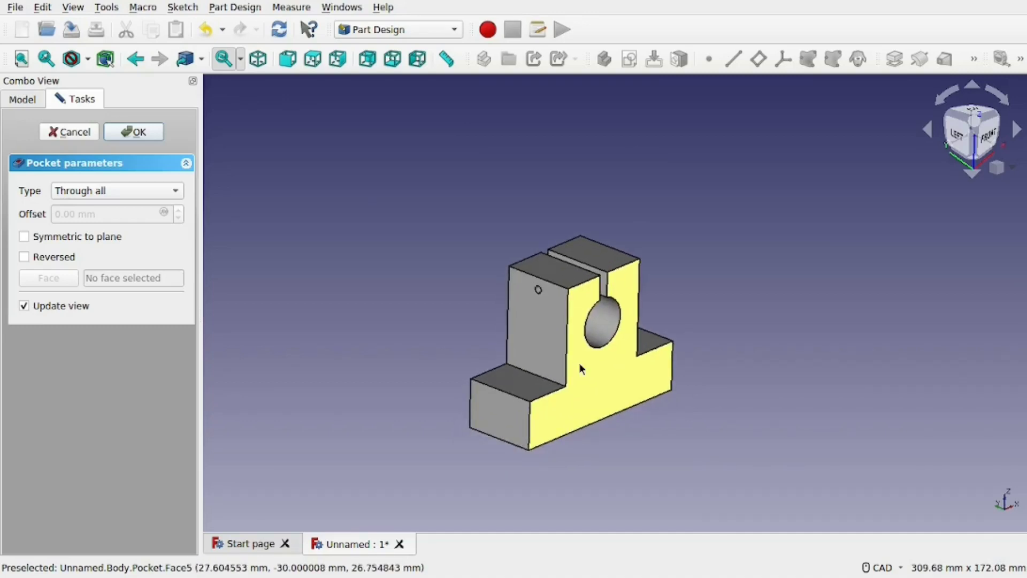
pyautogui.moveTo(476, 343); pyautogui.dragTo(602, 367, button='middle')
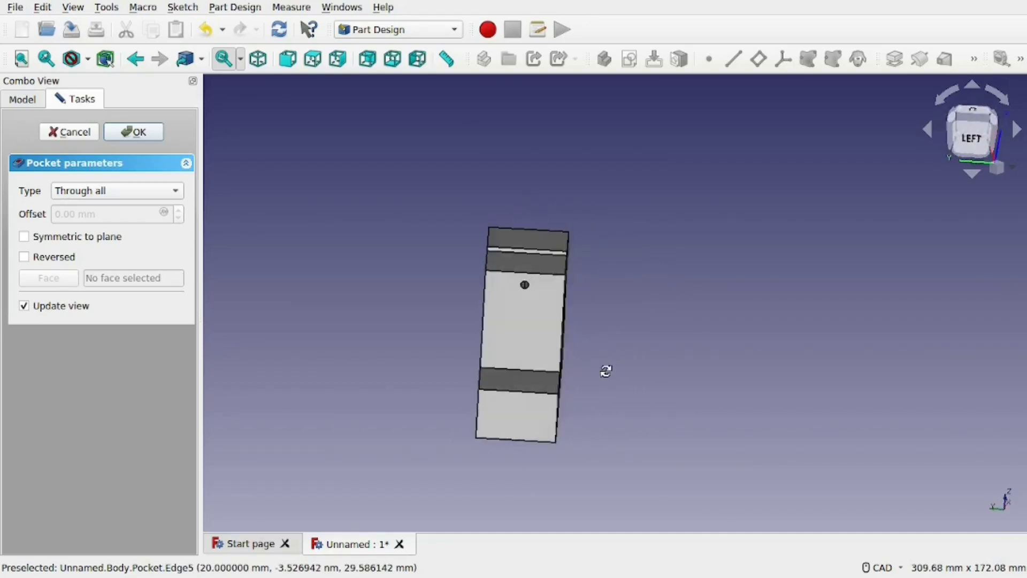
pyautogui.moveTo(420, 347); pyautogui.dragTo(588, 342, button='middle')
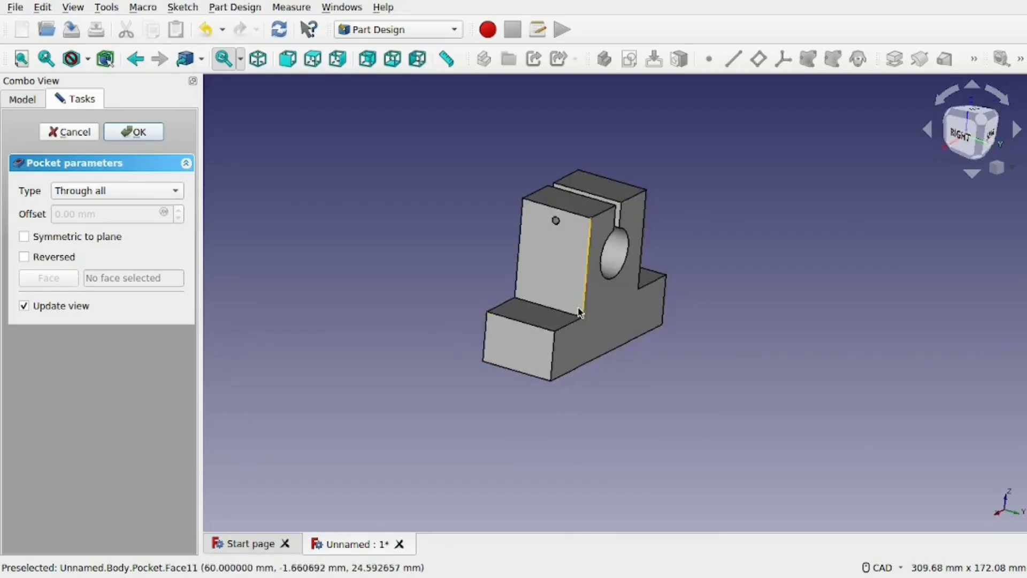
pyautogui.moveTo(651, 299); pyautogui.dragTo(624, 296, button='middle')
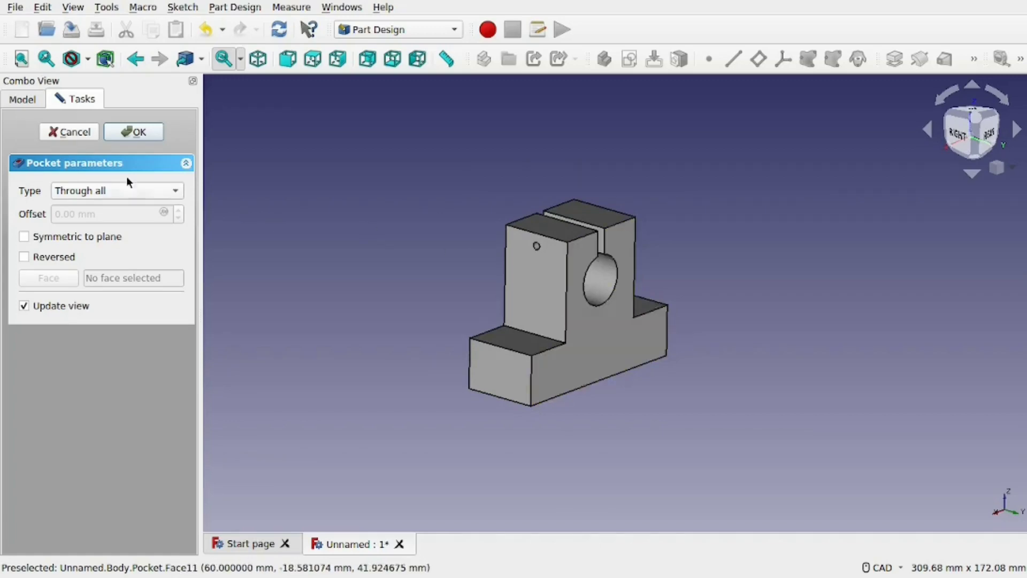
# Save the document in the home folder under the file name "Tutorial 1. Part design".
pyautogui.click(15, 7)
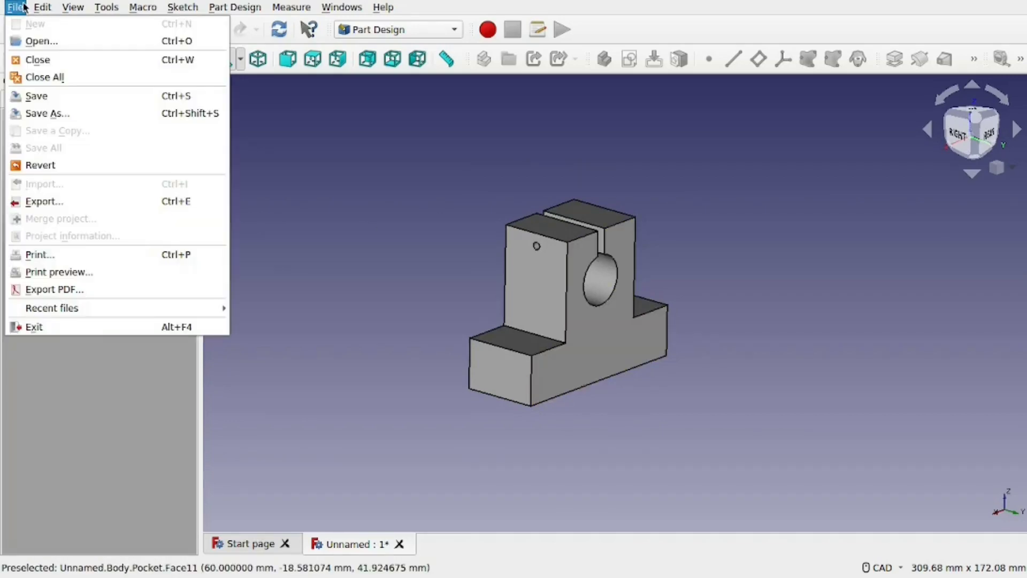
pyautogui.click(55, 98)
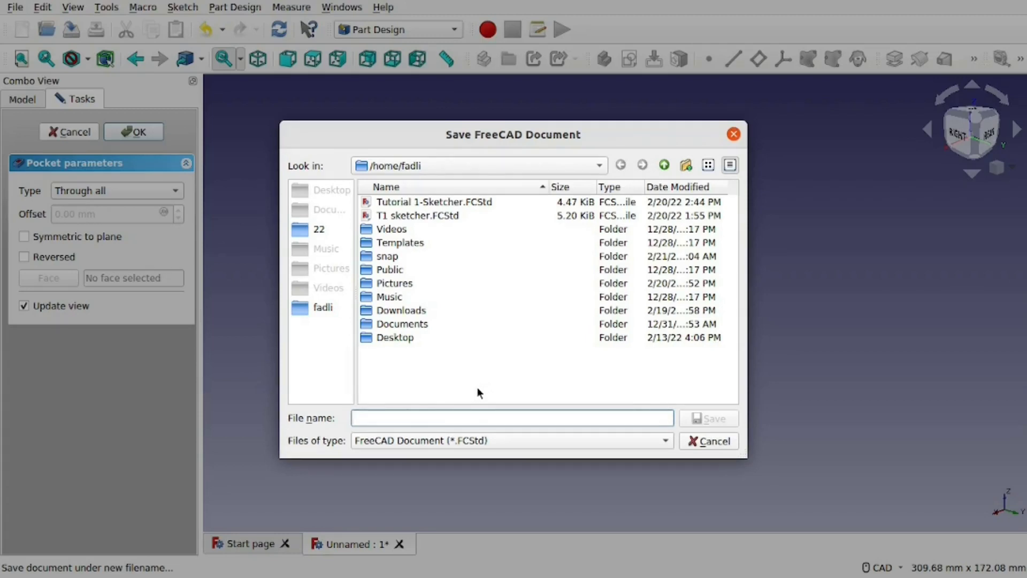
pyautogui.write('T')
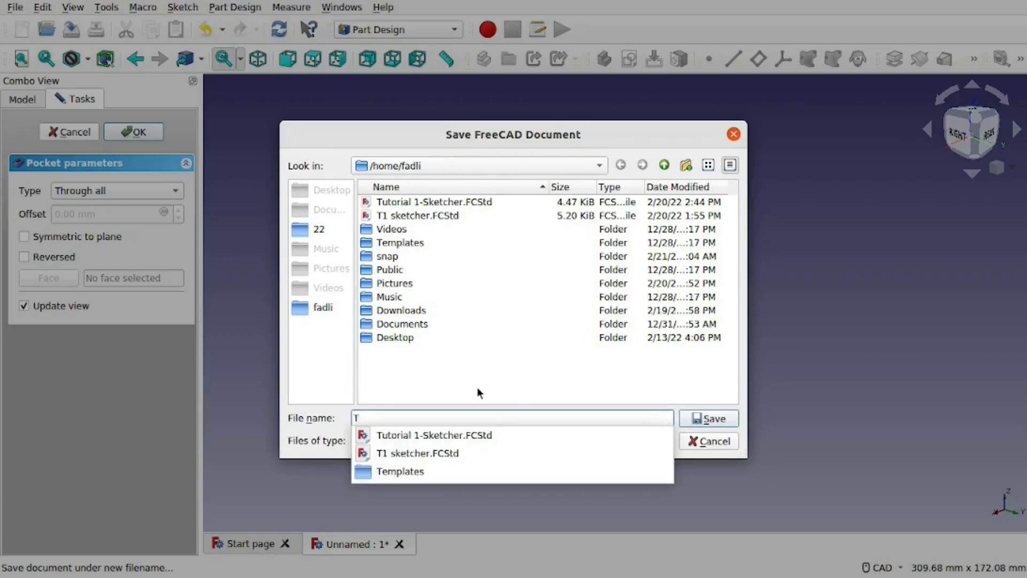
pyautogui.write('utorial ')
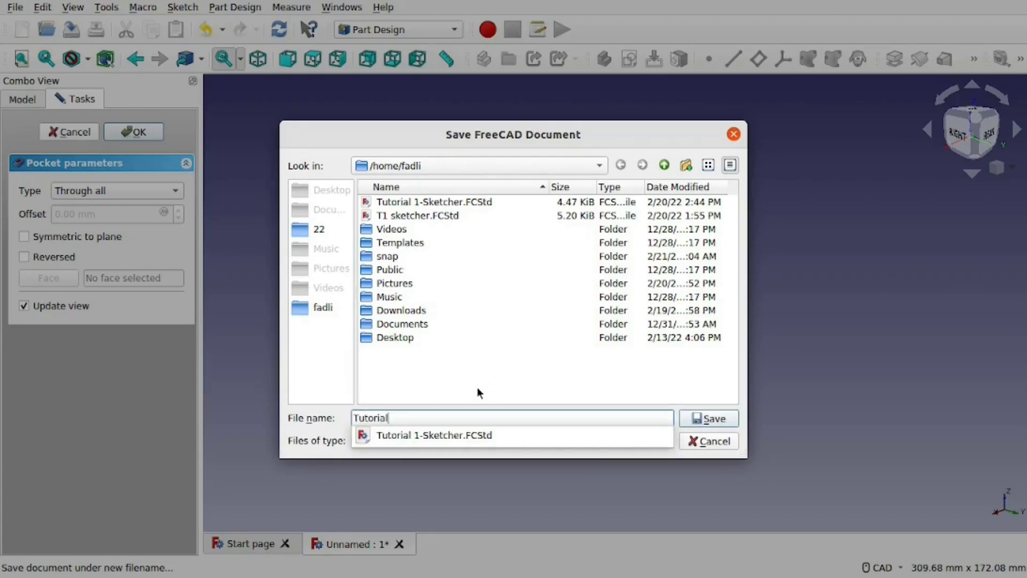
pyautogui.write('1.')
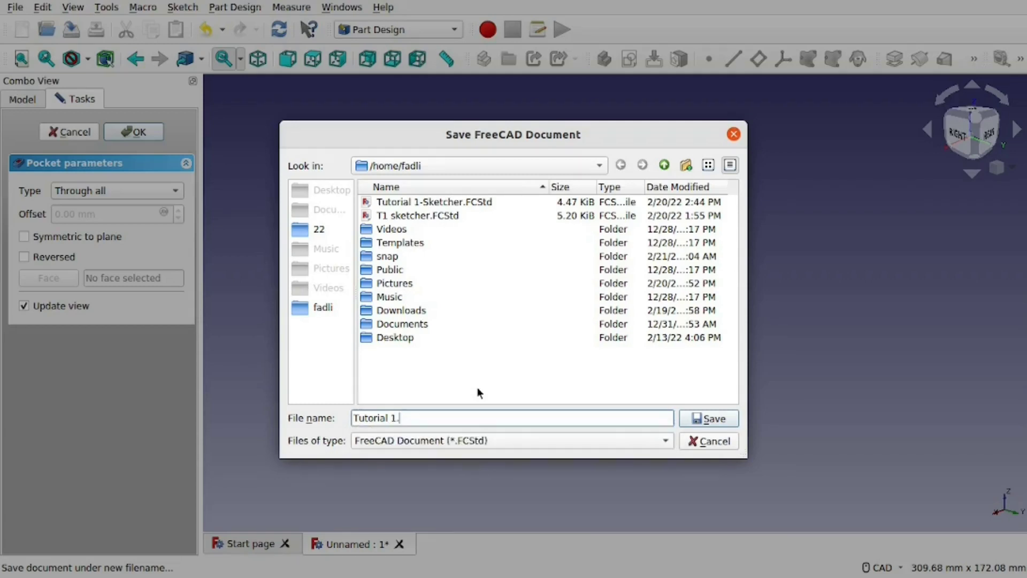
pyautogui.write(' Part design')
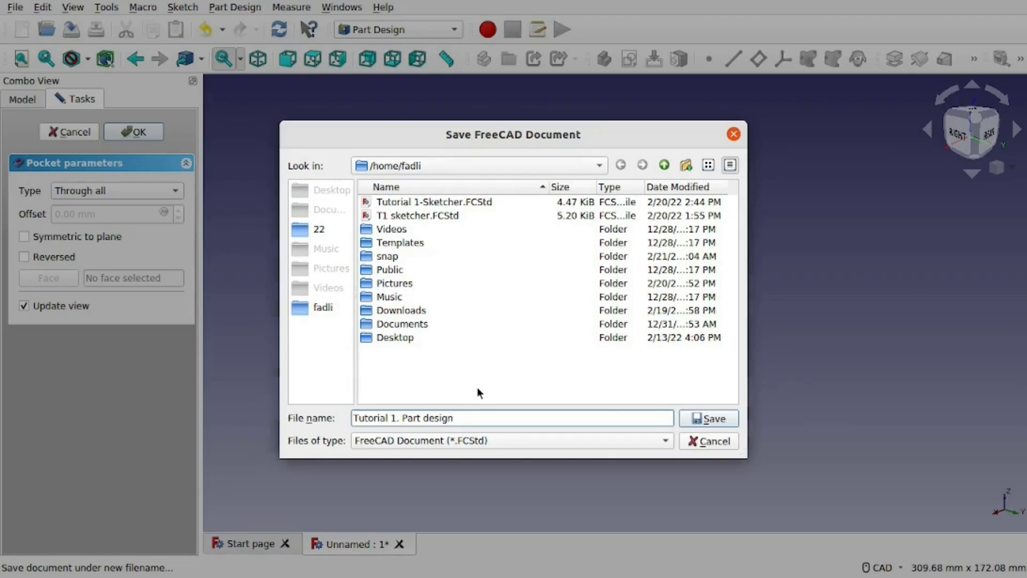
pyautogui.press('Return')
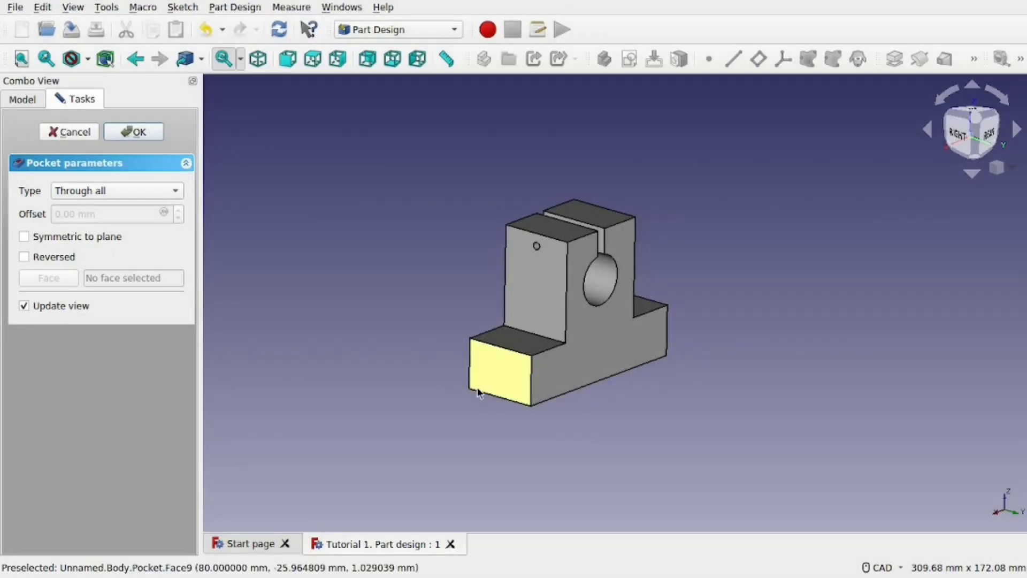